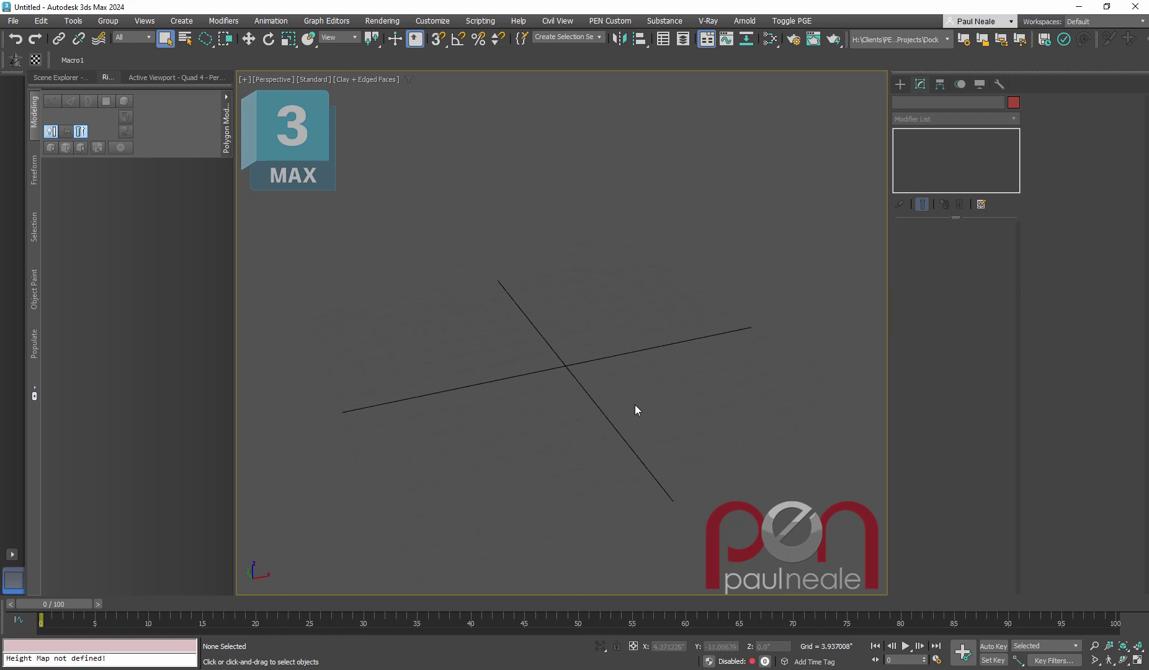
- Create a cube of about 29 inches per side, centred at the world origin
{"action": "left_click", "coordinate": [901, 85]}
{"action": "left_click", "coordinate": [919, 169]}
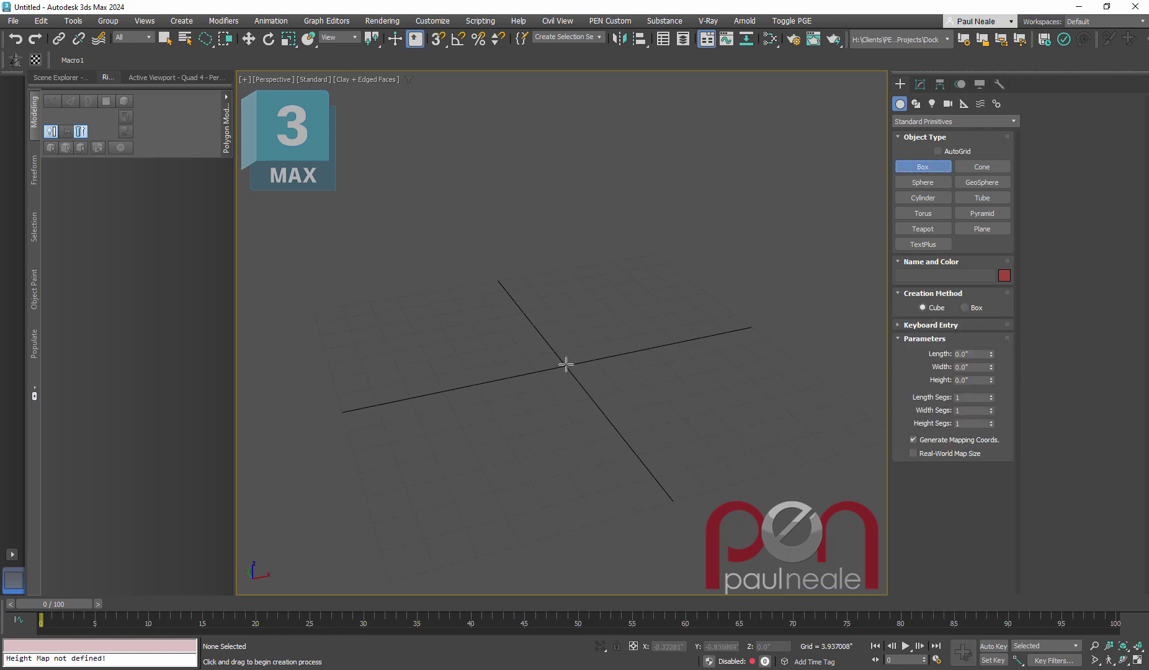
{"action": "left_click_drag", "start_coordinate": [565, 361], "coordinate": [601, 425]}
{"action": "mouse_move", "coordinate": [621, 357]}
{"action": "middle_mouse_down", "text": "alt"}
{"action": "mouse_move", "coordinate": [621, 331]}
{"action": "mouse_move", "coordinate": [616, 370]}
{"action": "middle_mouse_up", "text": "alt"}
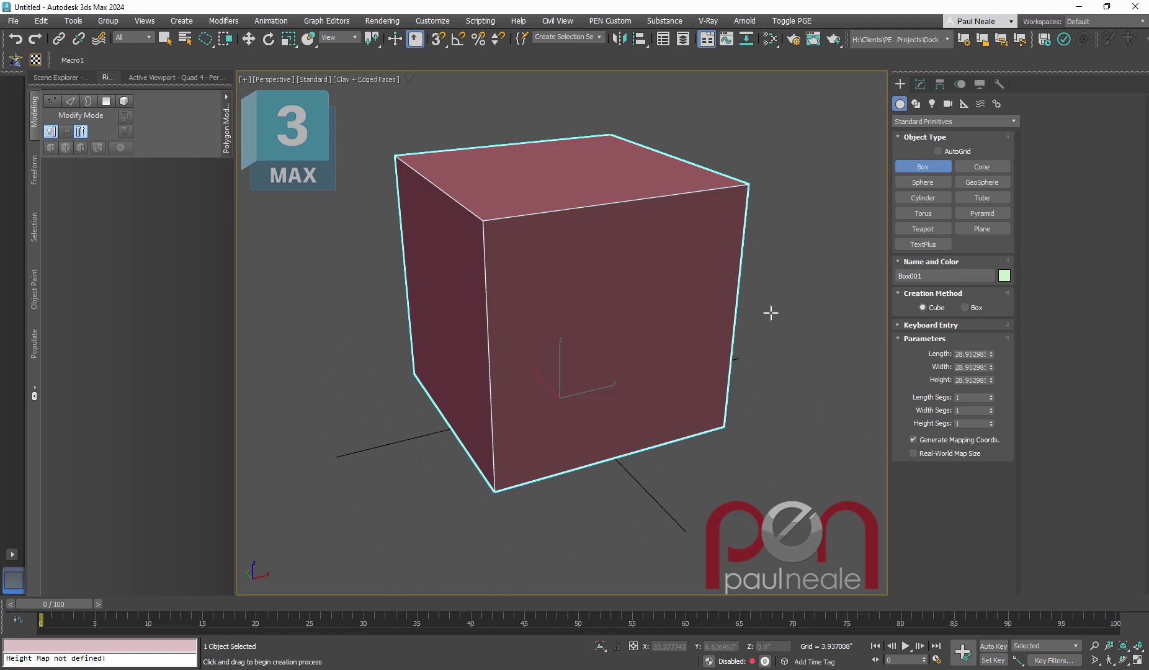
- Centre the cube's pivot on the object
{"action": "left_click", "coordinate": [939, 85]}
{"action": "left_click", "coordinate": [935, 171]}
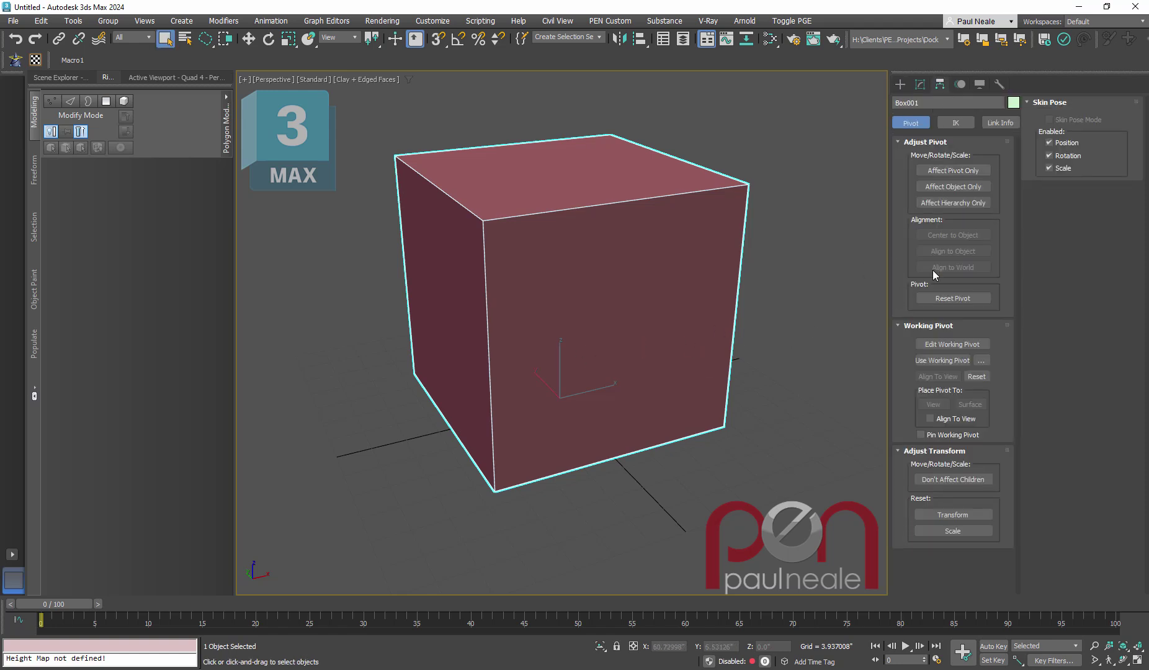
{"action": "left_click", "coordinate": [953, 170]}
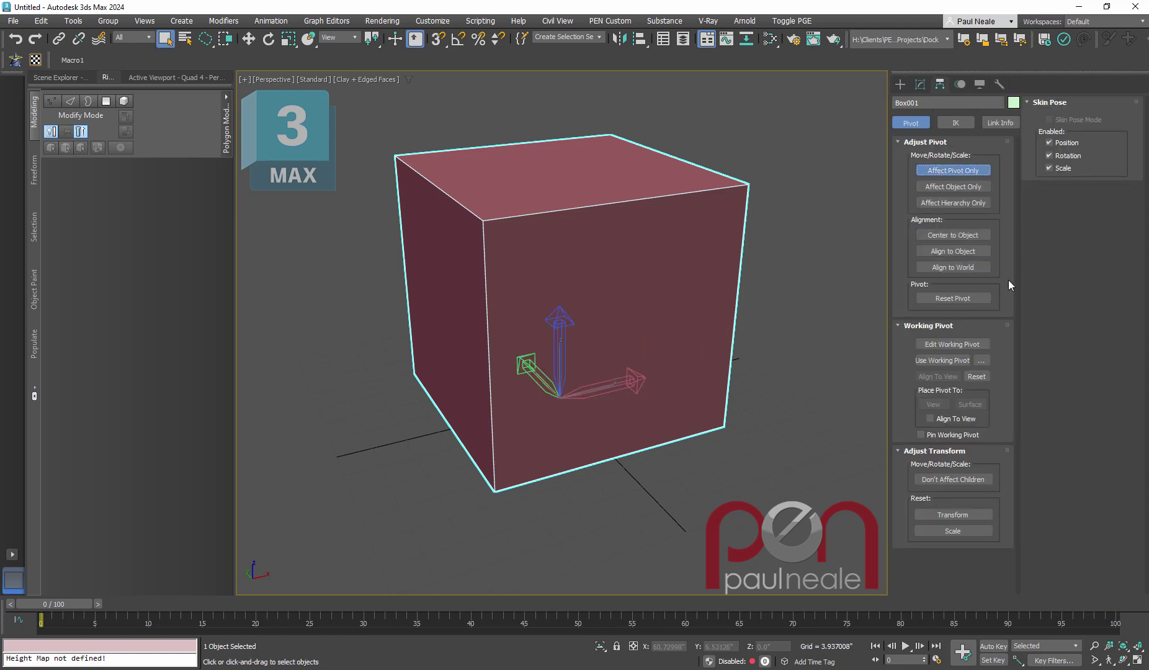
{"action": "left_click", "coordinate": [962, 236]}
- Reset the cube's transform with Reset XForm and convert it to an Editable Poly
{"action": "left_click", "coordinate": [999, 84]}
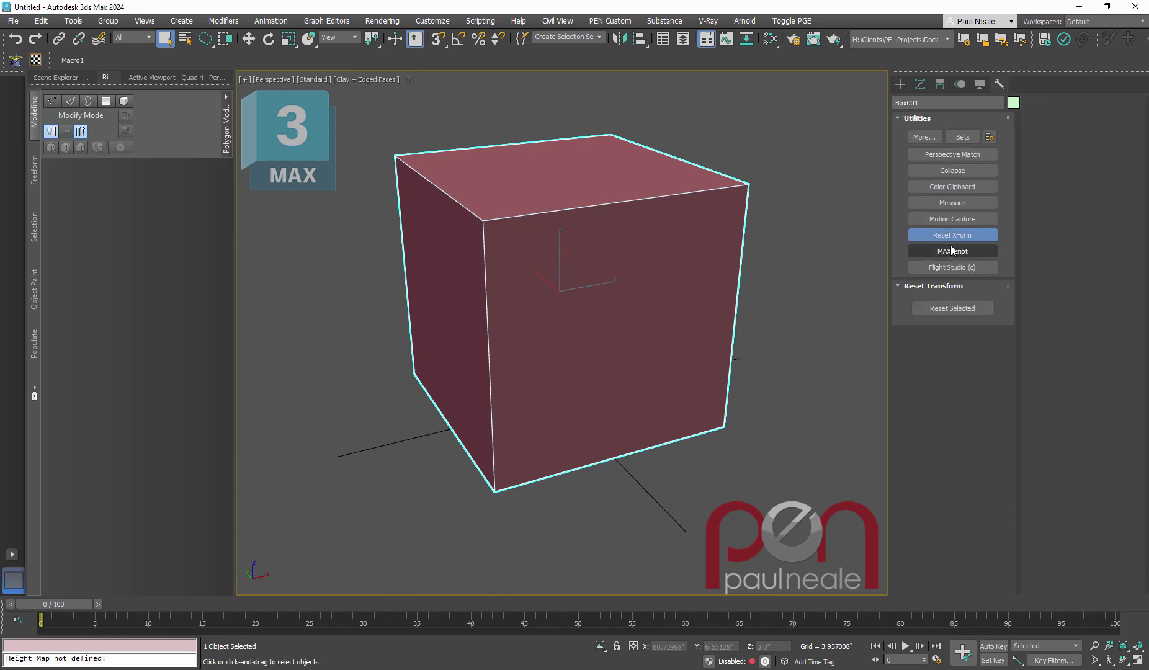
{"action": "left_click", "coordinate": [946, 309]}
{"action": "right_click", "coordinate": [562, 316]}
{"action": "mouse_move", "coordinate": [680, 506]}
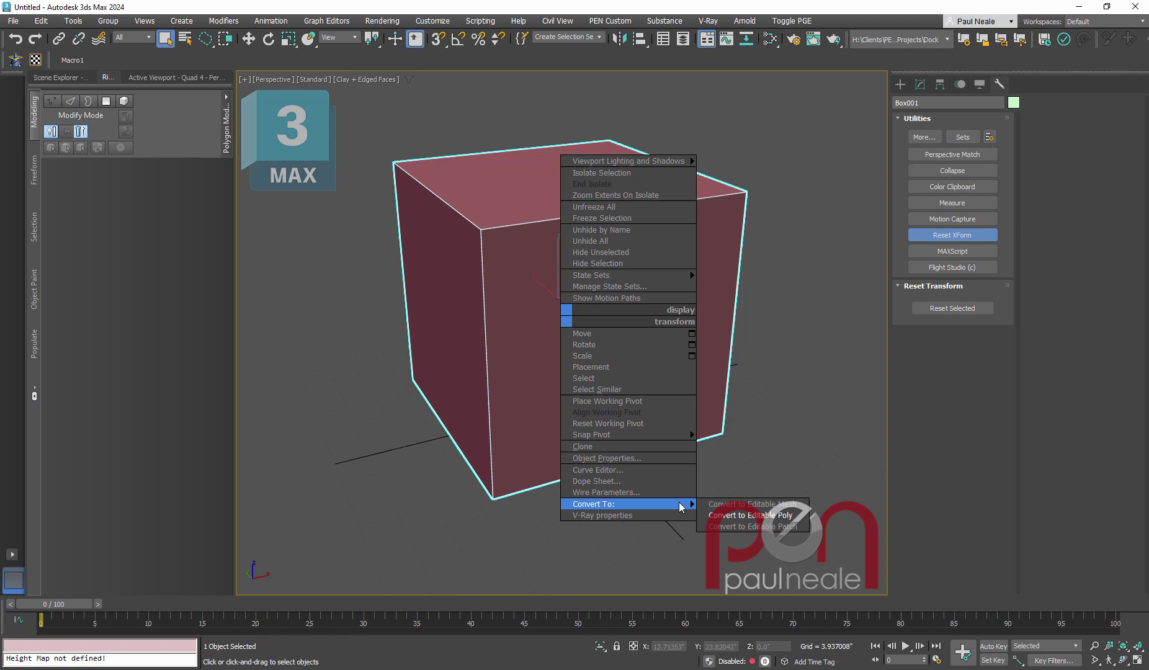
{"action": "left_click", "coordinate": [752, 515]}
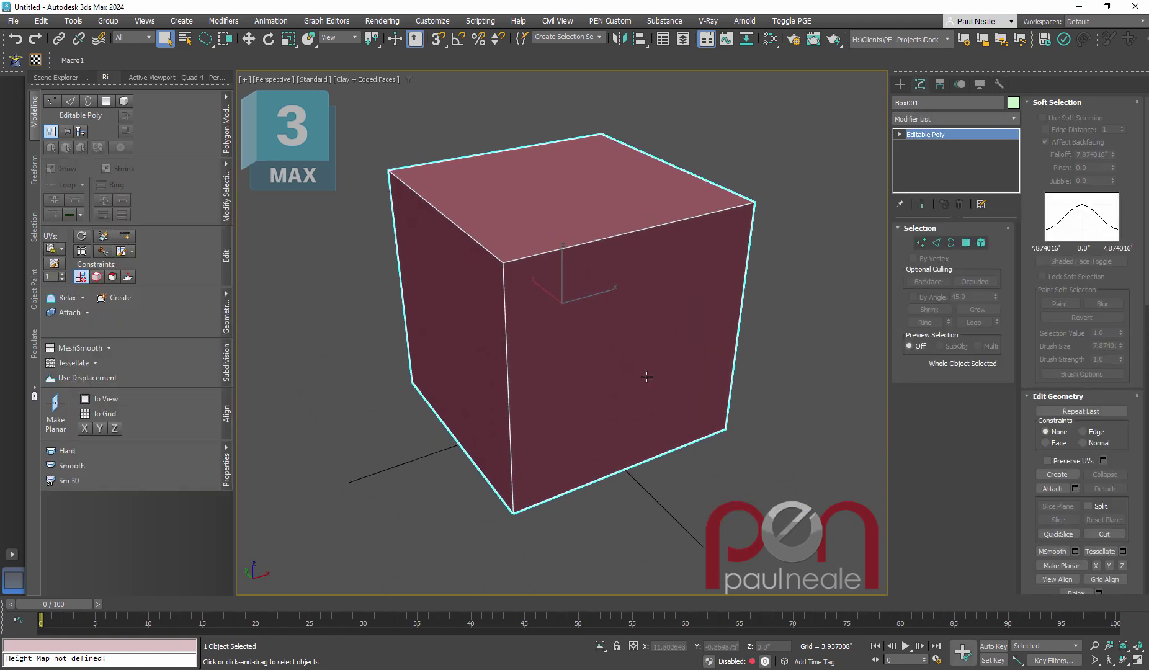
- Delete all of the cube's polygons except the front face
{"action": "middle_click_drag", "start_coordinate": [654, 361], "coordinate": [657, 356]}
{"action": "key", "text": "4"}
{"action": "middle_click_drag", "start_coordinate": [546, 292], "coordinate": [610, 290], "text": "alt"}
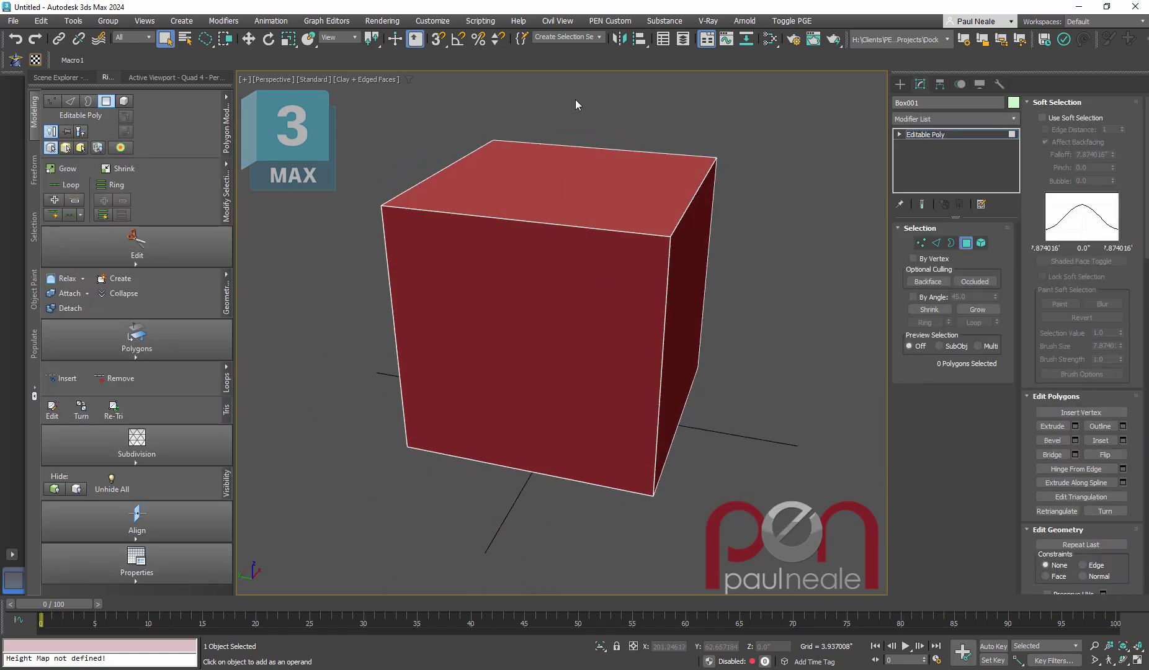
{"action": "left_click_drag", "start_coordinate": [311, 526], "coordinate": [374, 135]}
{"action": "mouse_move", "coordinate": [609, 340]}
{"action": "middle_mouse_down", "text": "alt"}
{"action": "mouse_move", "coordinate": [554, 305]}
{"action": "mouse_move", "coordinate": [477, 323]}
{"action": "mouse_move", "coordinate": [542, 359]}
{"action": "mouse_move", "coordinate": [600, 372]}
{"action": "mouse_move", "coordinate": [628, 318]}
{"action": "mouse_move", "coordinate": [621, 335]}
{"action": "middle_mouse_up", "text": "alt"}
{"action": "key", "text": "Delete"}
- Inset the remaining front polygon to form an even frame border around the face
{"action": "left_click", "coordinate": [600, 372]}
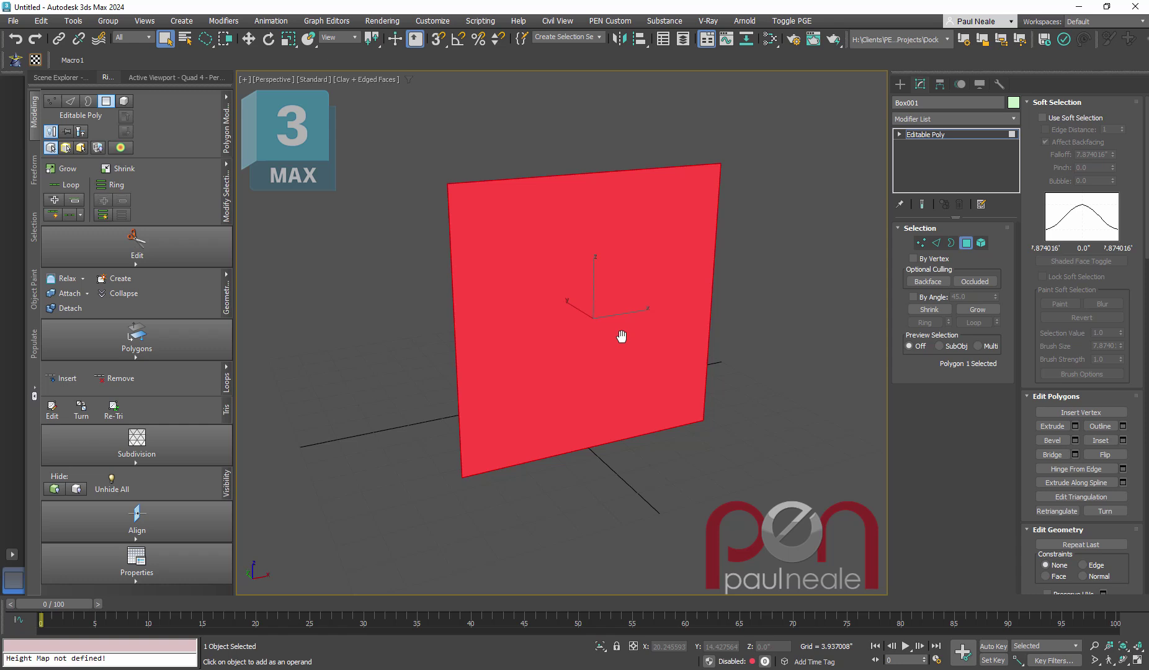
{"action": "right_click", "coordinate": [630, 367]}
{"action": "left_click", "coordinate": [605, 370]}
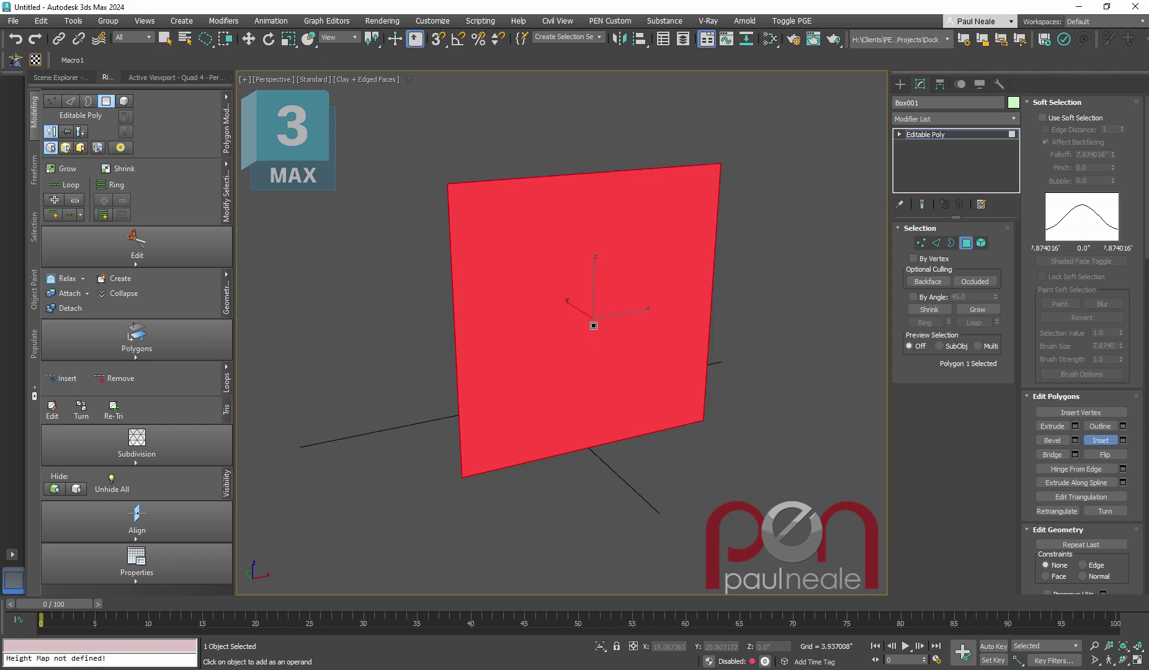
{"action": "left_click_drag", "start_coordinate": [594, 324], "coordinate": [592, 352]}
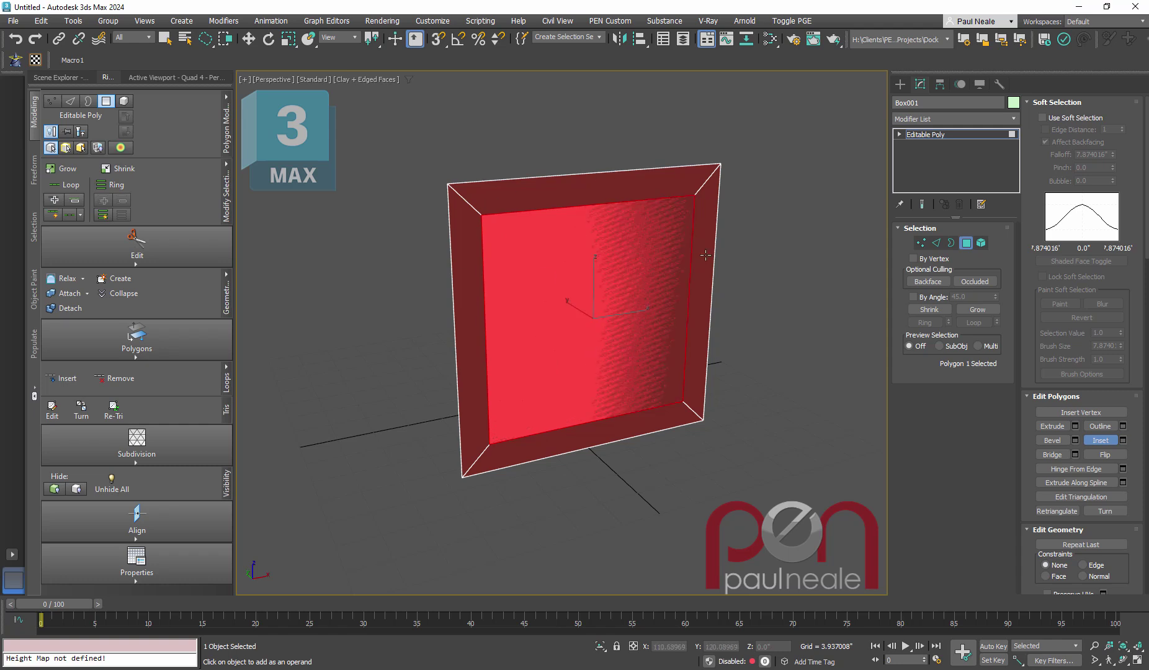
{"action": "scroll", "coordinate": [601, 301], "scroll_direction": "up", "scroll_amount": 2}
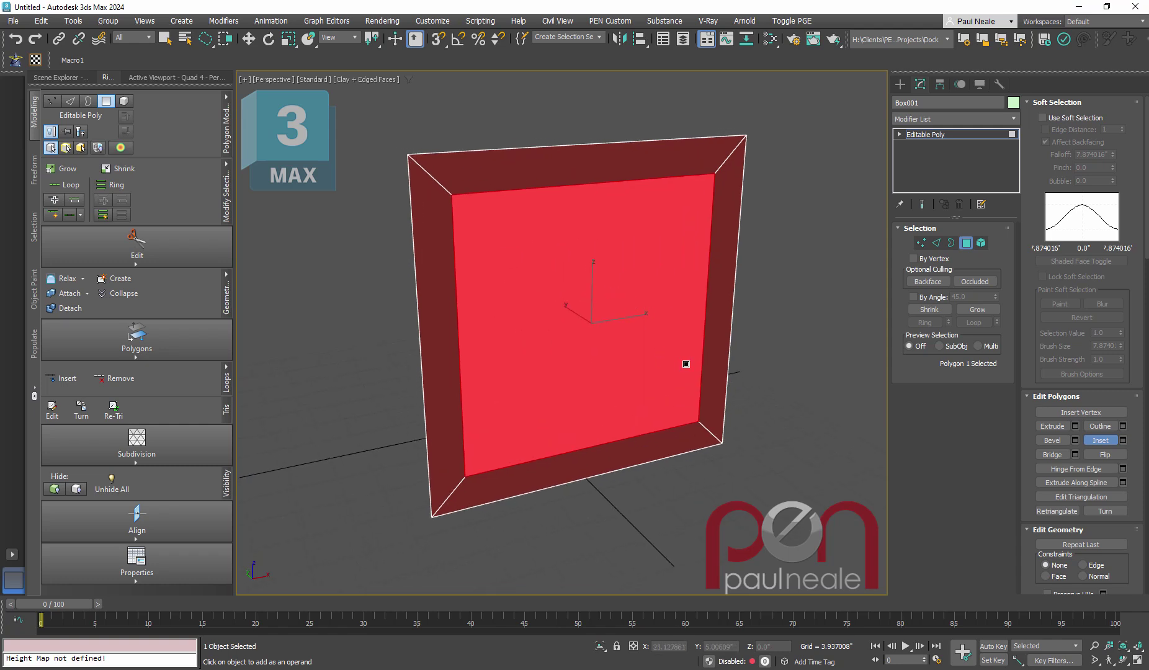
{"action": "right_click", "coordinate": [797, 353]}
- Cut a diagonal edge across the inner panel from its upper-left corner to its lower-right corner
{"action": "middle_click_drag", "start_coordinate": [644, 341], "coordinate": [632, 337], "text": "alt"}
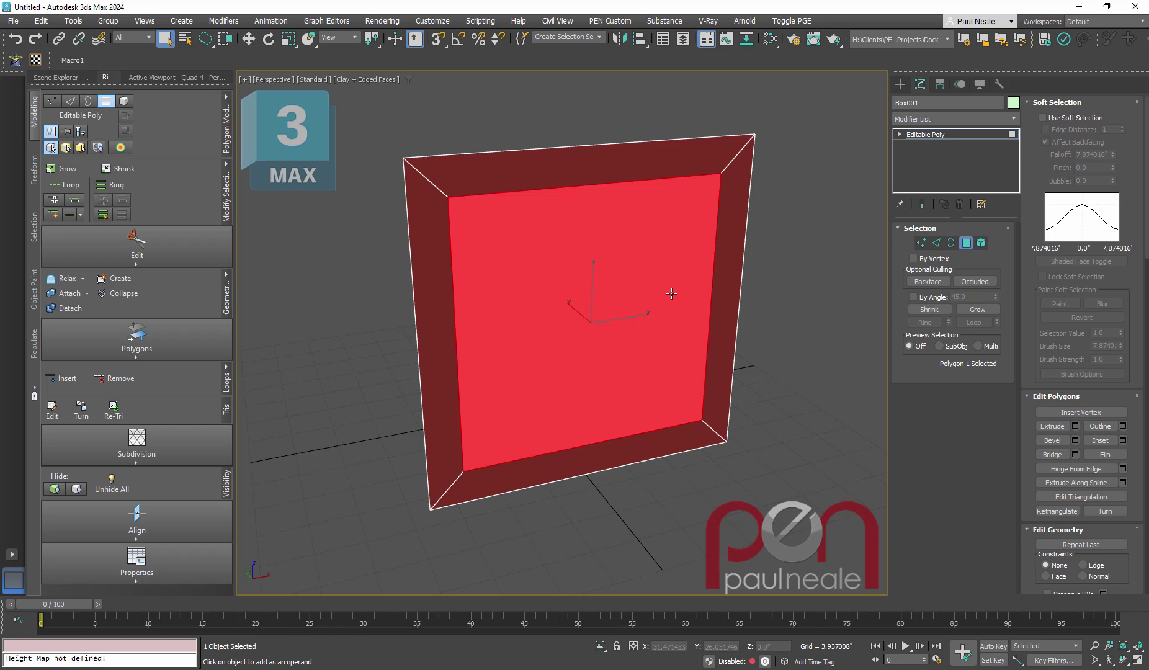
{"action": "key", "text": "alt+c"}
{"action": "left_click", "coordinate": [448, 198]}
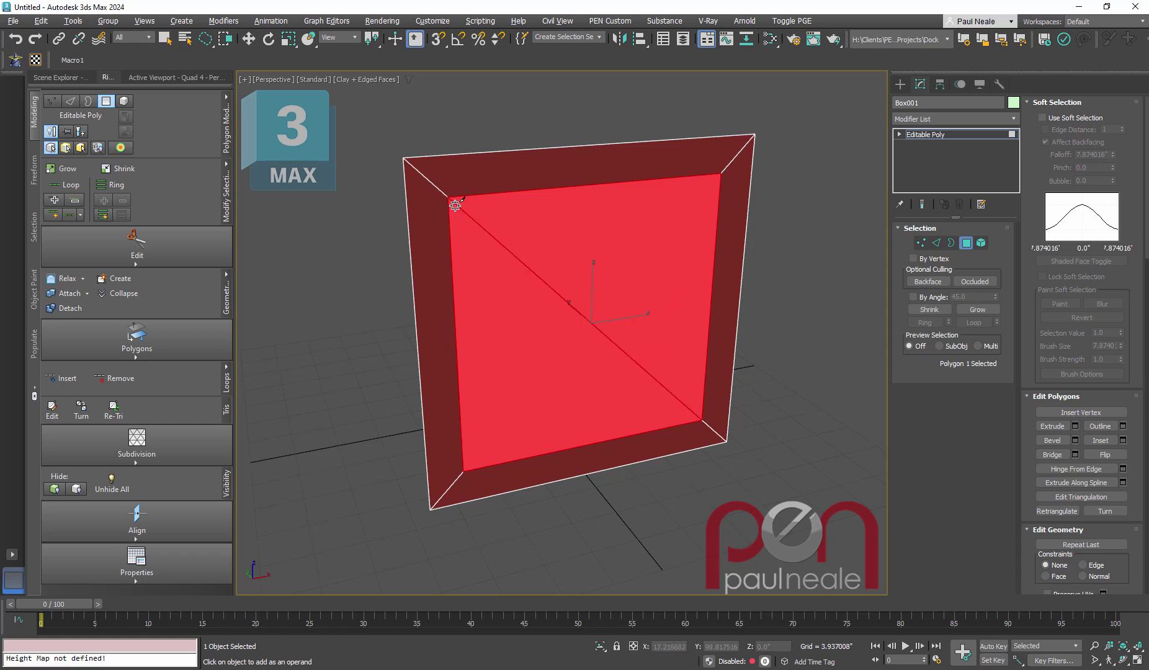
{"action": "left_click", "coordinate": [703, 420]}
{"action": "right_click", "coordinate": [784, 428]}
{"action": "middle_click_drag", "start_coordinate": [760, 382], "coordinate": [760, 369], "text": "alt"}
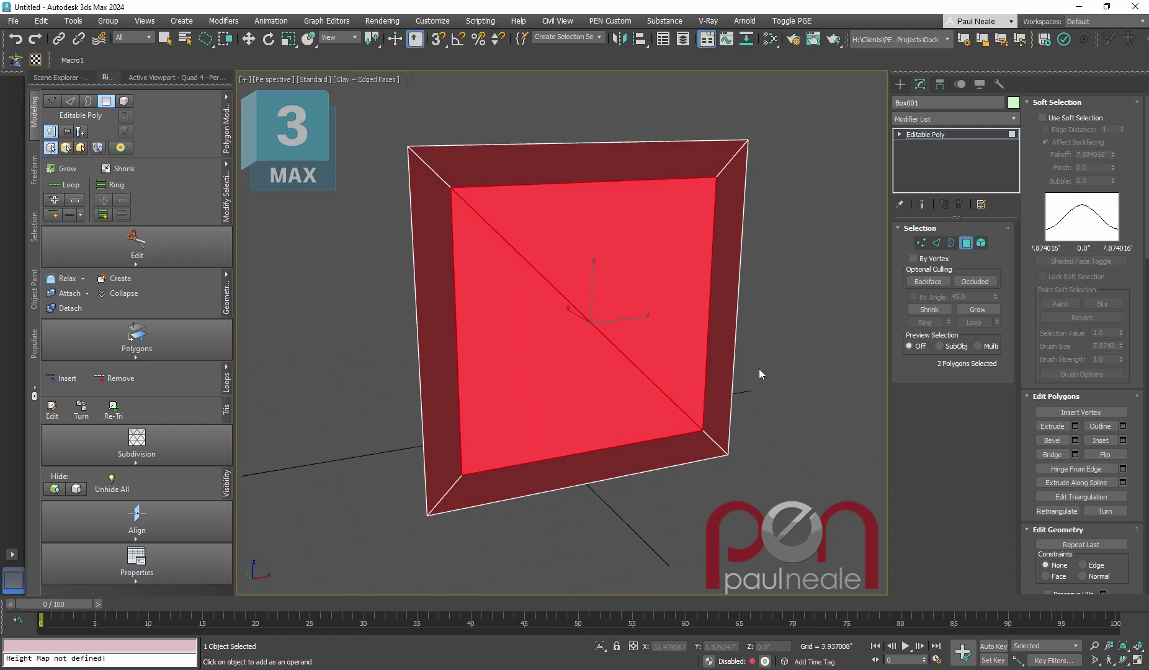
- Chamfer the diagonal edge into a narrow brace strip across the inner panel
{"action": "key", "text": "2"}
{"action": "left_click", "coordinate": [626, 355]}
{"action": "middle_click_drag", "start_coordinate": [638, 380], "coordinate": [601, 374], "text": "alt"}
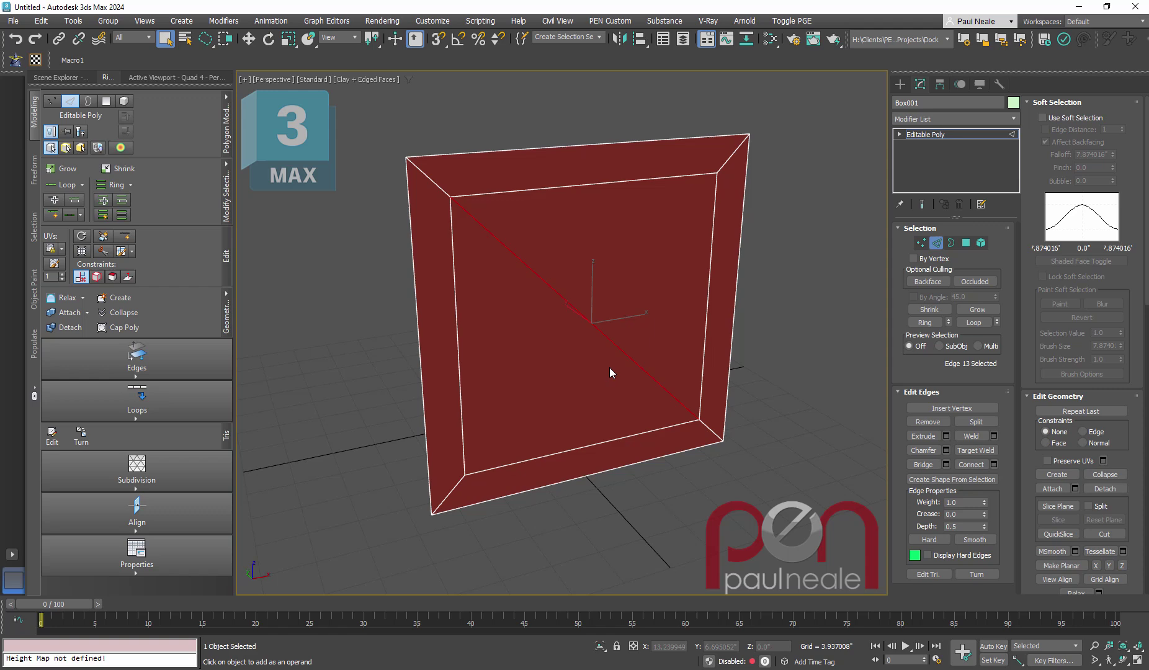
{"action": "key", "text": "ctrl+shift+c"}
{"action": "left_click_drag", "start_coordinate": [606, 335], "coordinate": [607, 322]}
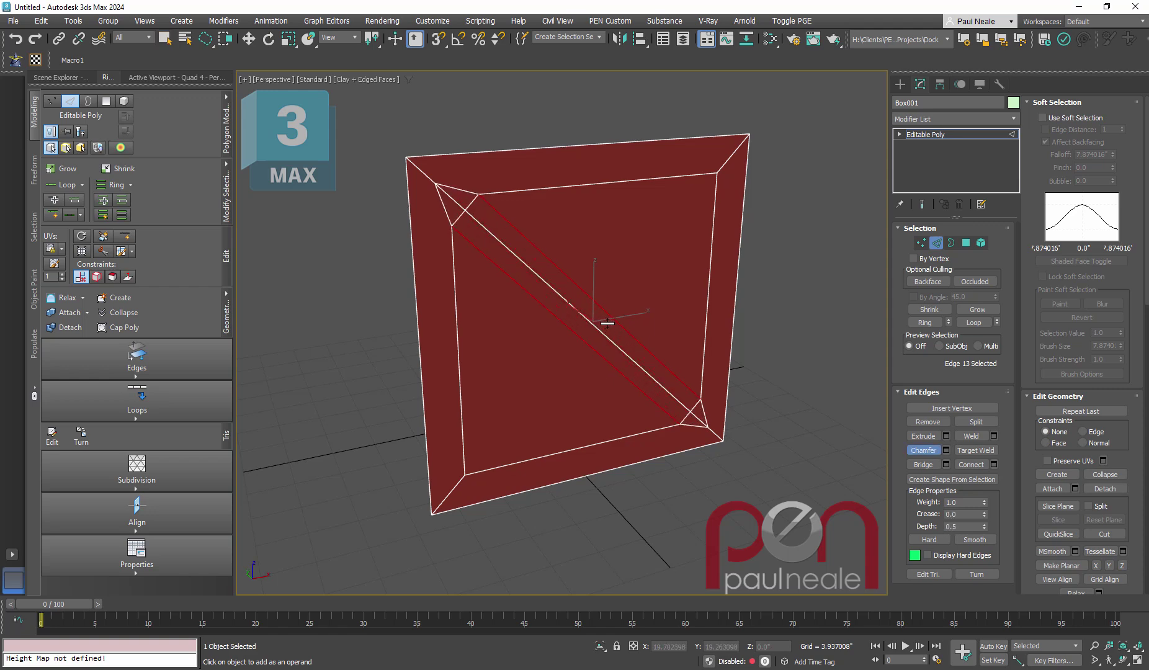
{"action": "right_click", "coordinate": [803, 350]}
- Recess the two triangular panel polygons slightly along the Y axis behind the frame and diagonal brace
{"action": "middle_click_drag", "start_coordinate": [645, 319], "coordinate": [716, 335], "text": "alt"}
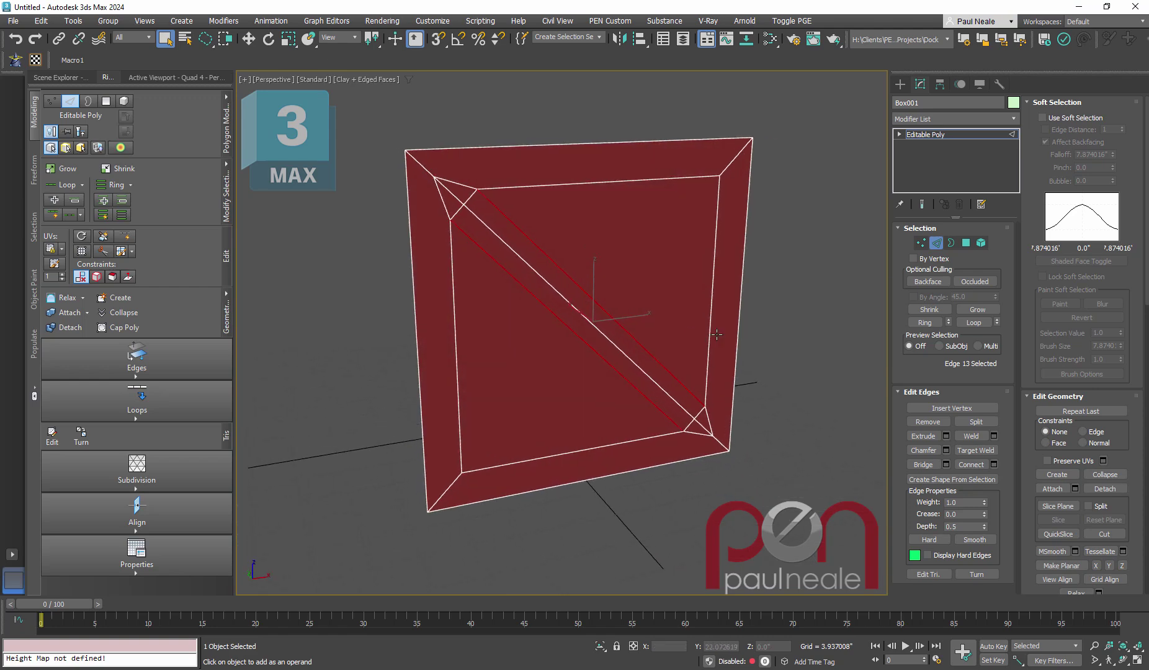
{"action": "key", "text": "4"}
{"action": "left_click", "coordinate": [575, 388]}
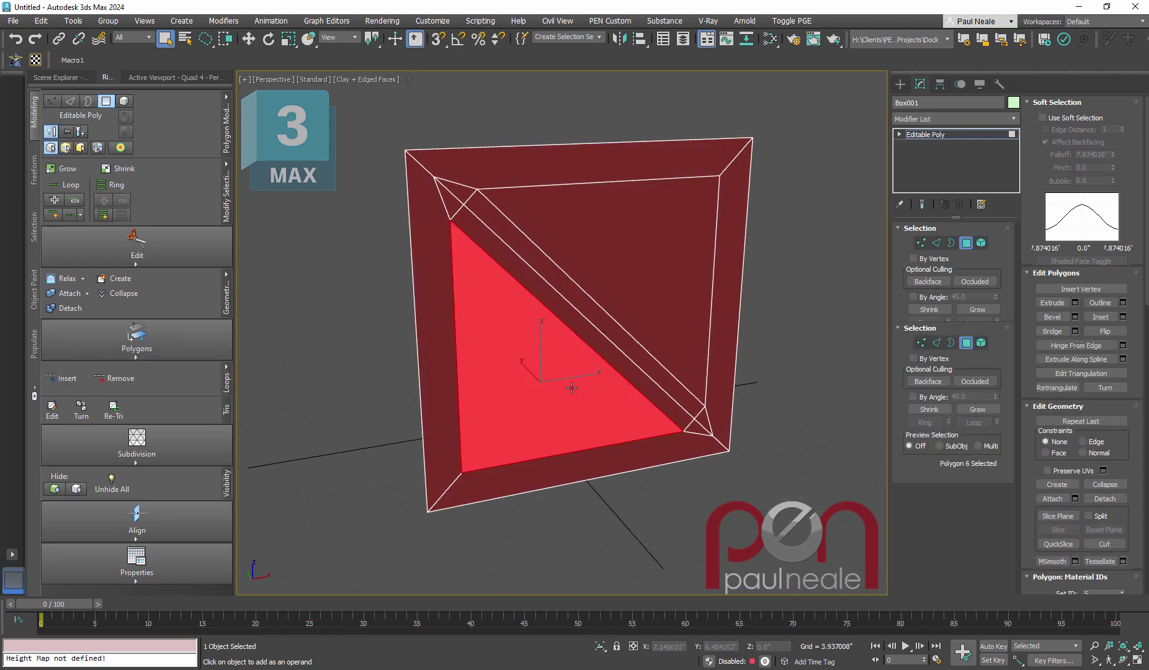
{"action": "left_click", "coordinate": [634, 311], "text": "ctrl"}
{"action": "middle_click_drag", "start_coordinate": [595, 359], "coordinate": [605, 336], "text": "alt"}
{"action": "key", "text": "w"}
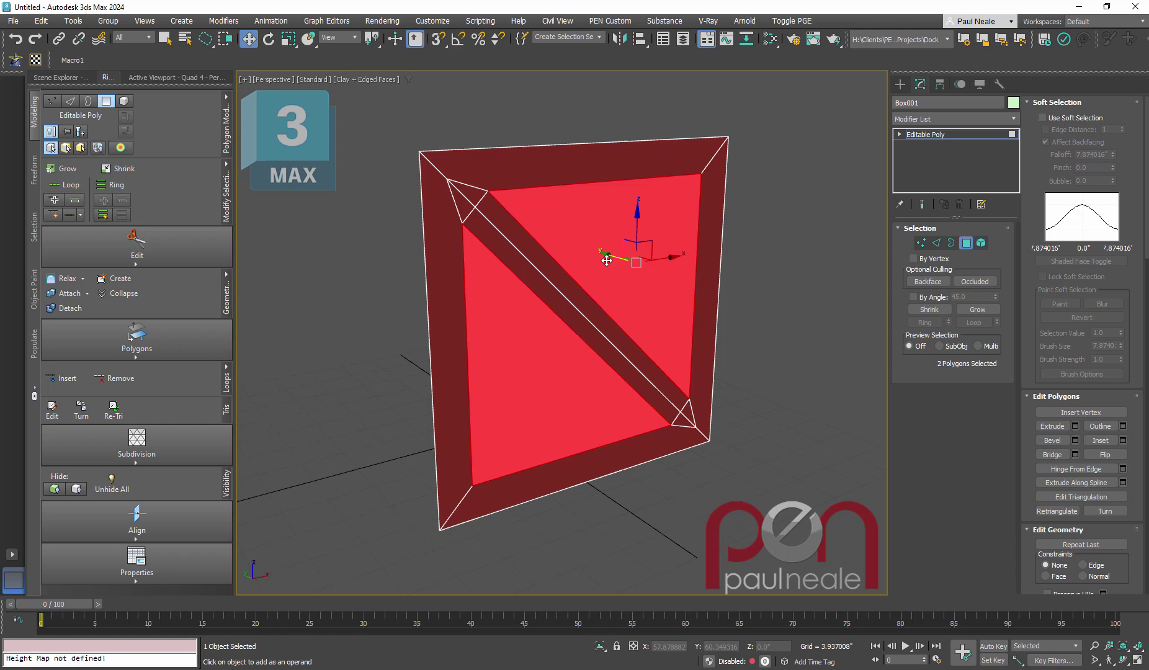
{"action": "left_click_drag", "start_coordinate": [612, 256], "coordinate": [599, 254]}
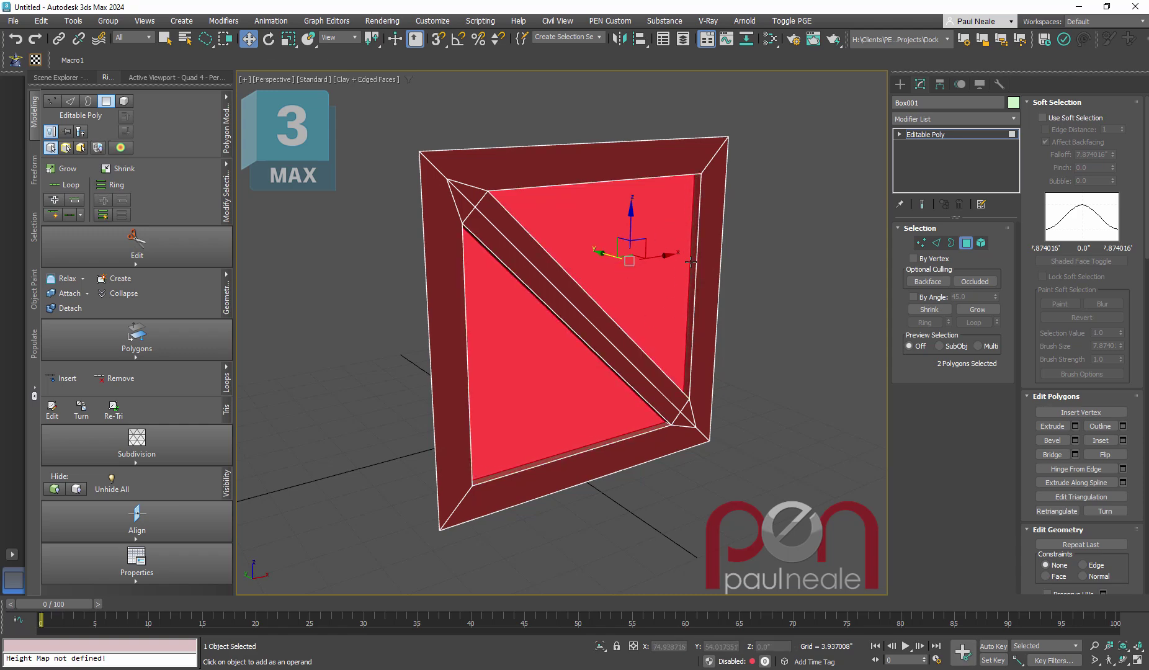
{"action": "middle_click_drag", "start_coordinate": [656, 351], "coordinate": [613, 377], "text": "alt"}
{"action": "key", "text": "4"}
{"action": "scroll", "coordinate": [595, 345], "scroll_direction": "down", "scroll_amount": 1}
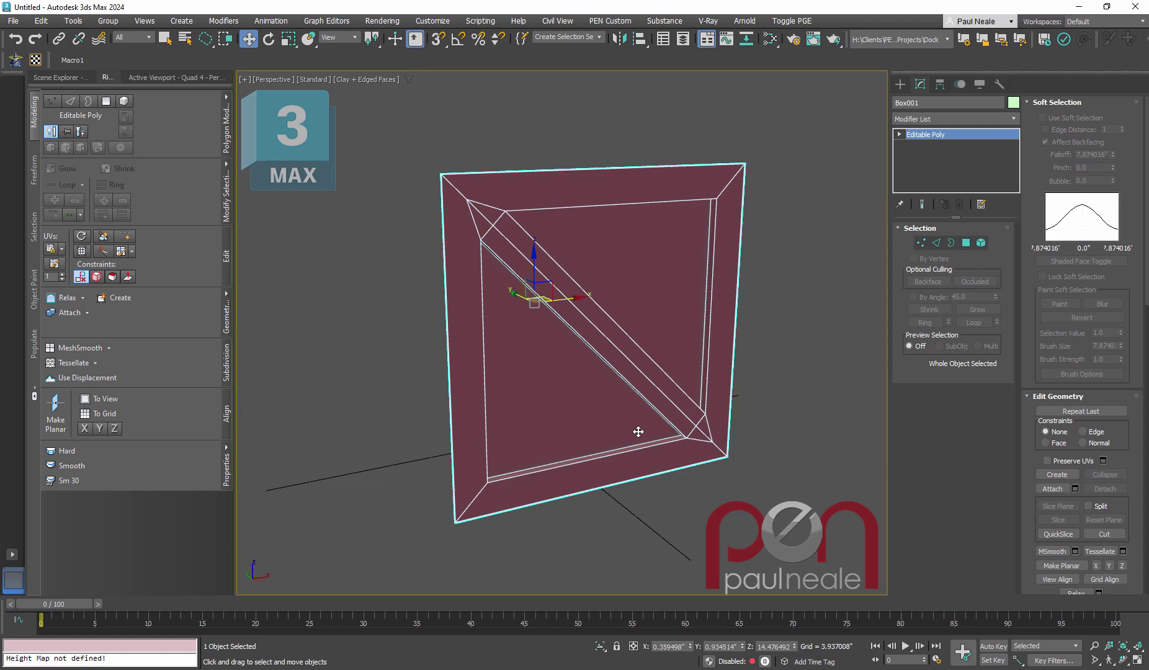
- Add a Symmetry modifier that mirrors the panel across the Y axis with Flip enabled
{"action": "type", "text": "x"}
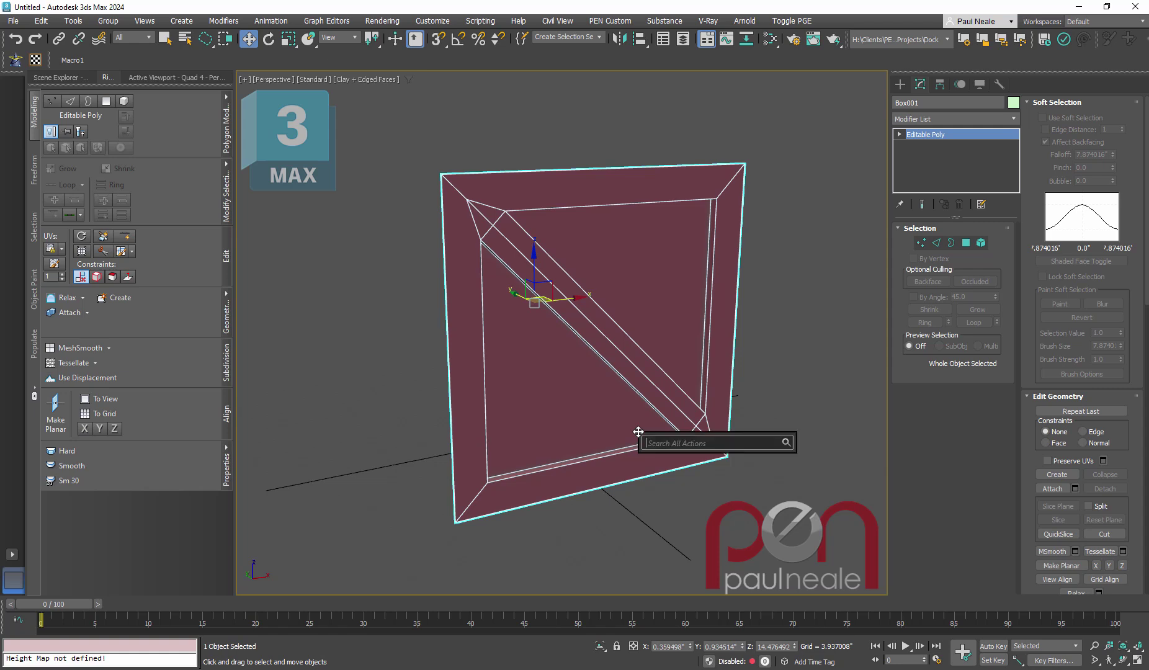
{"action": "type", "text": "symm"}
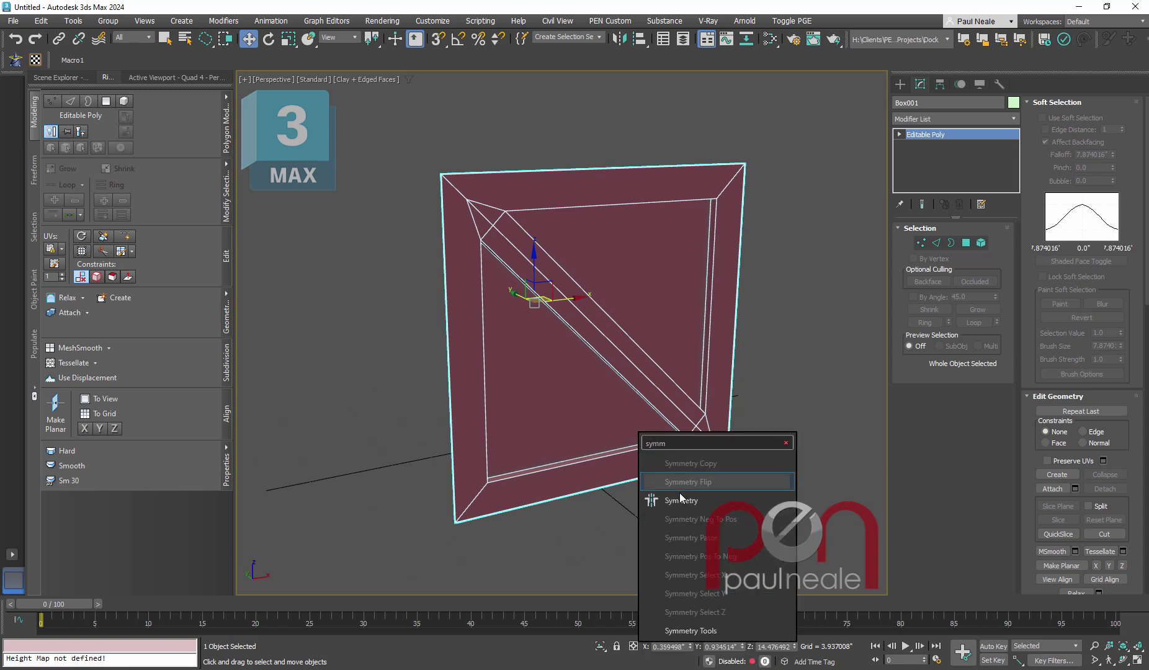
{"action": "left_click", "coordinate": [681, 500]}
{"action": "left_click", "coordinate": [928, 268]}
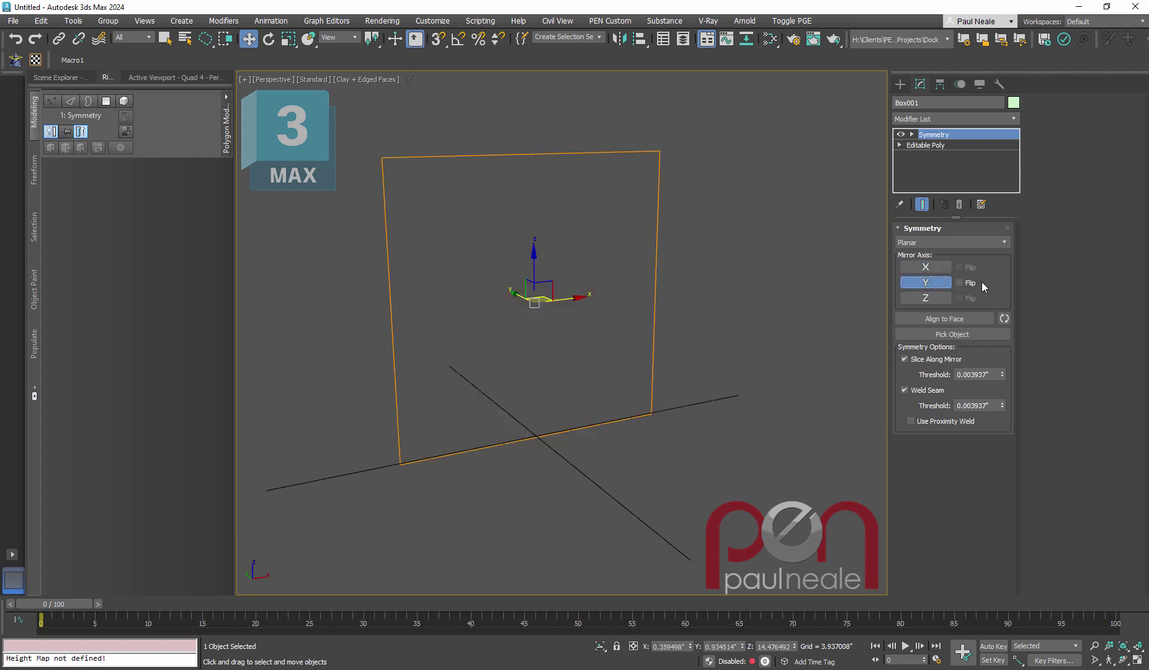
{"action": "left_click", "coordinate": [960, 283]}
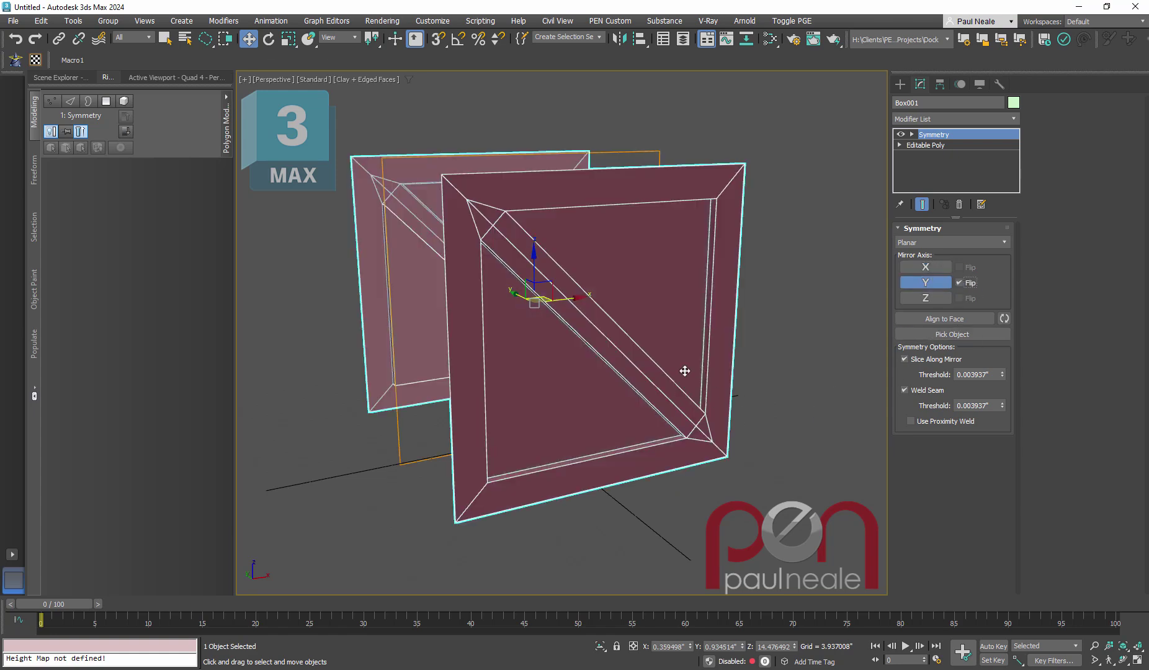
{"action": "mouse_move", "coordinate": [685, 372]}
{"action": "middle_mouse_down", "text": "alt"}
{"action": "mouse_move", "coordinate": [710, 408]}
{"action": "mouse_move", "coordinate": [770, 396]}
{"action": "mouse_move", "coordinate": [672, 403]}
{"action": "mouse_move", "coordinate": [682, 386]}
{"action": "middle_mouse_up", "text": "alt"}
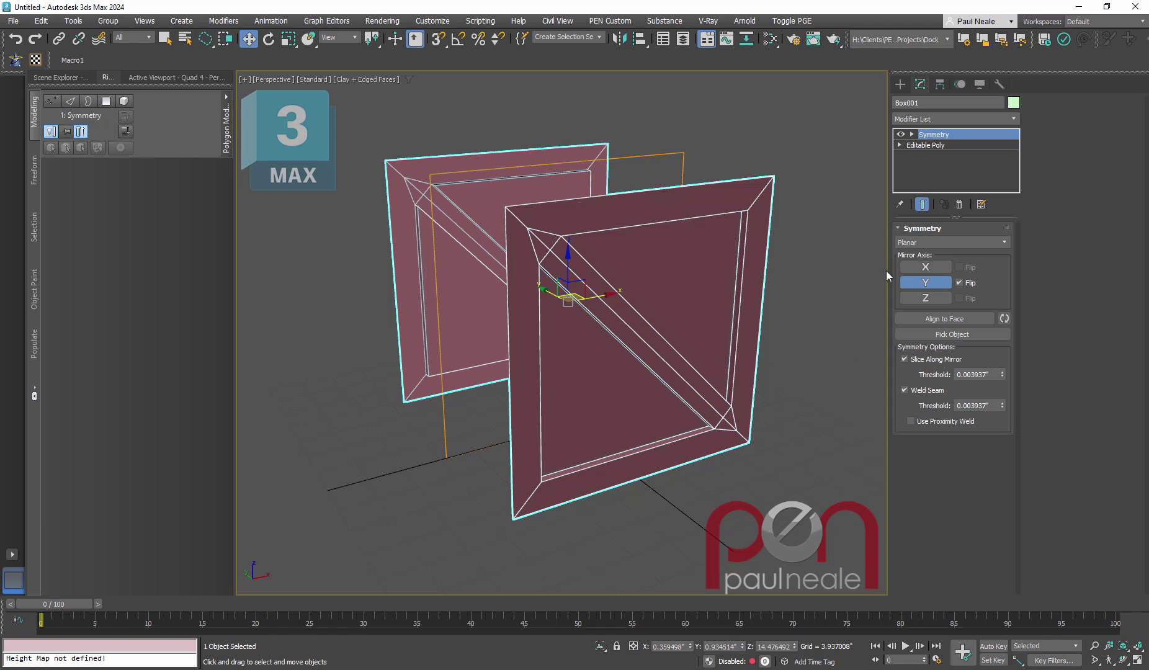
- Add an Array modifier with Radial distribution and a count of 3
{"action": "middle_click_drag", "start_coordinate": [689, 354], "coordinate": [642, 386]}
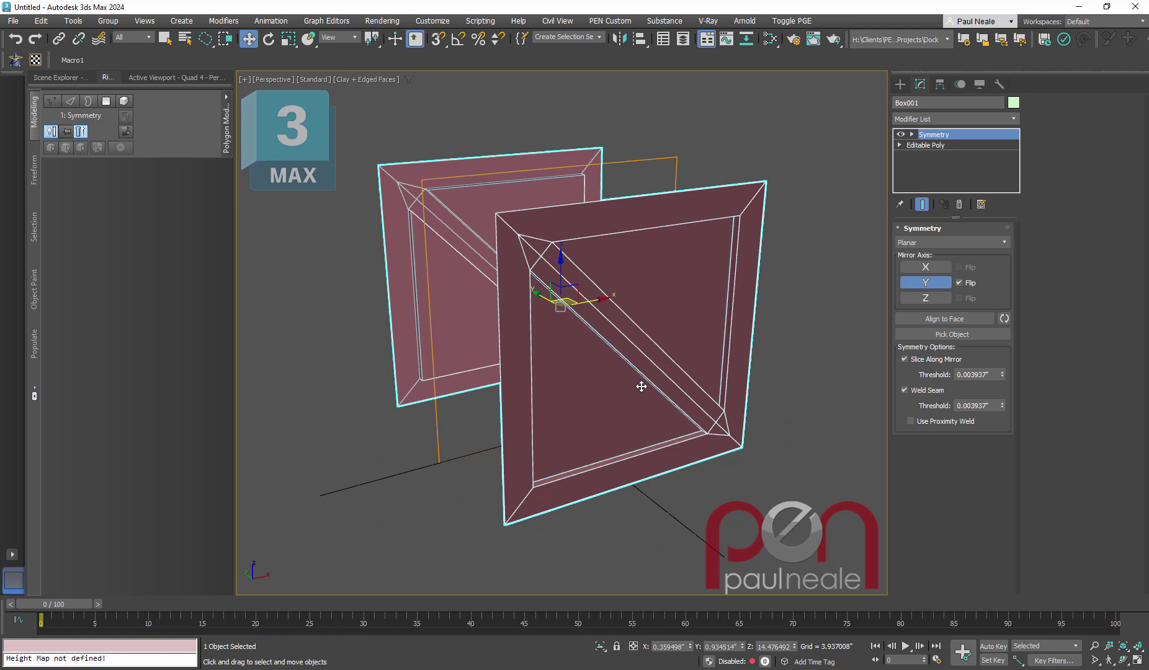
{"action": "type", "text": "xarray"}
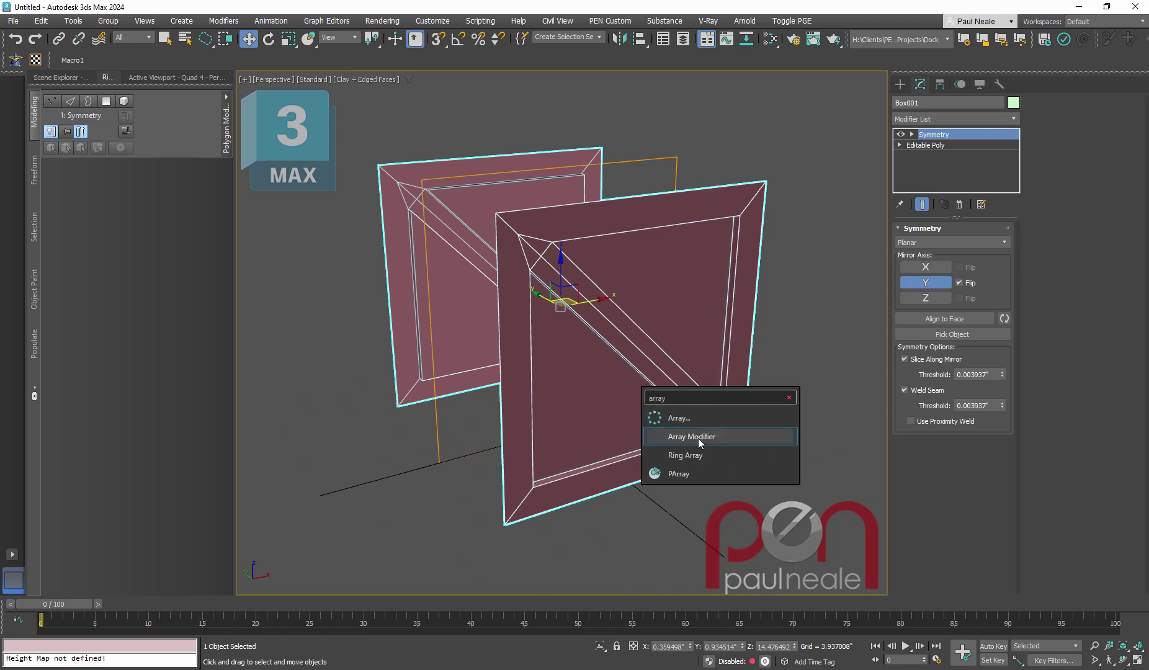
{"action": "left_click", "coordinate": [690, 437]}
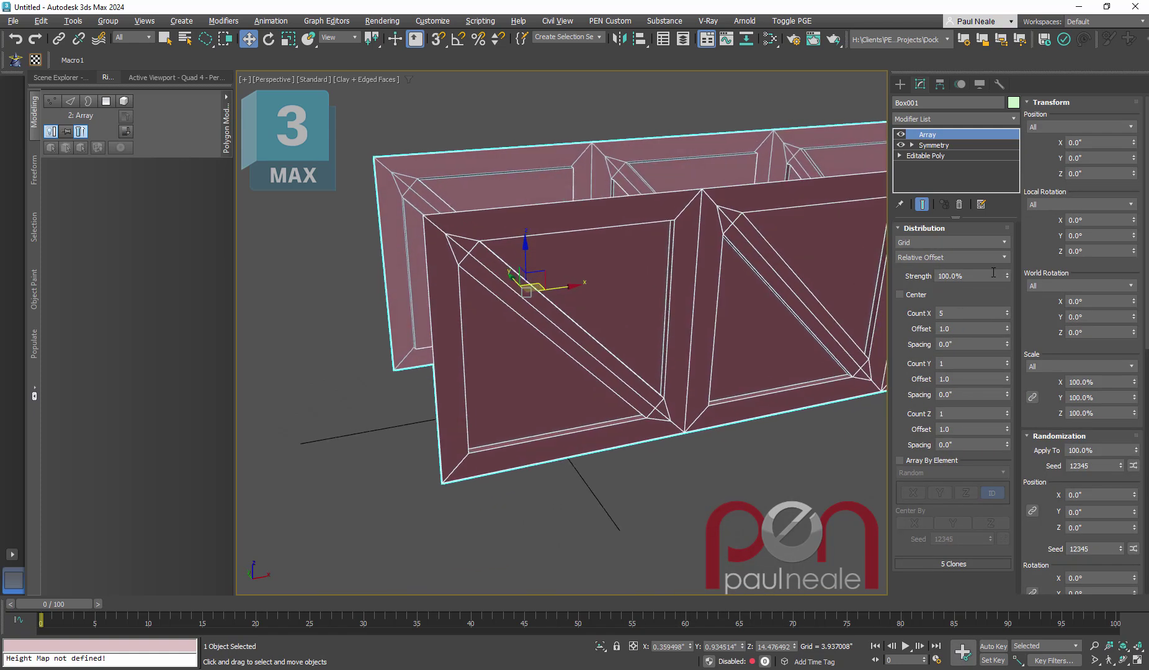
{"action": "left_click", "coordinate": [944, 241]}
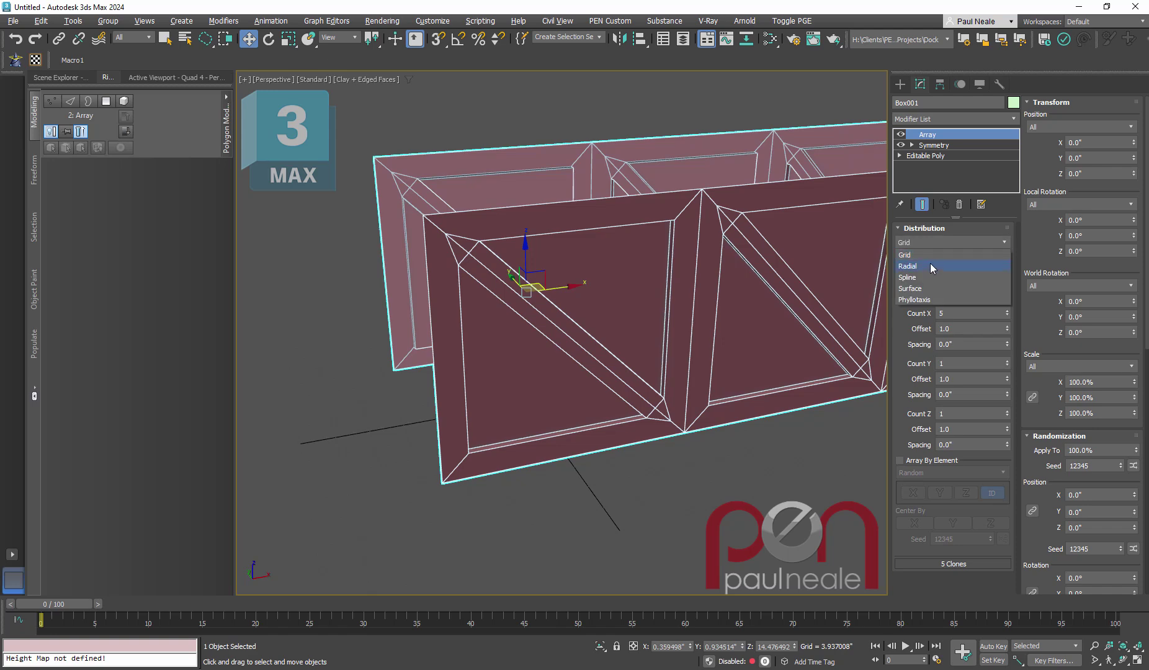
{"action": "left_click", "coordinate": [930, 263]}
{"action": "left_click", "coordinate": [963, 328]}
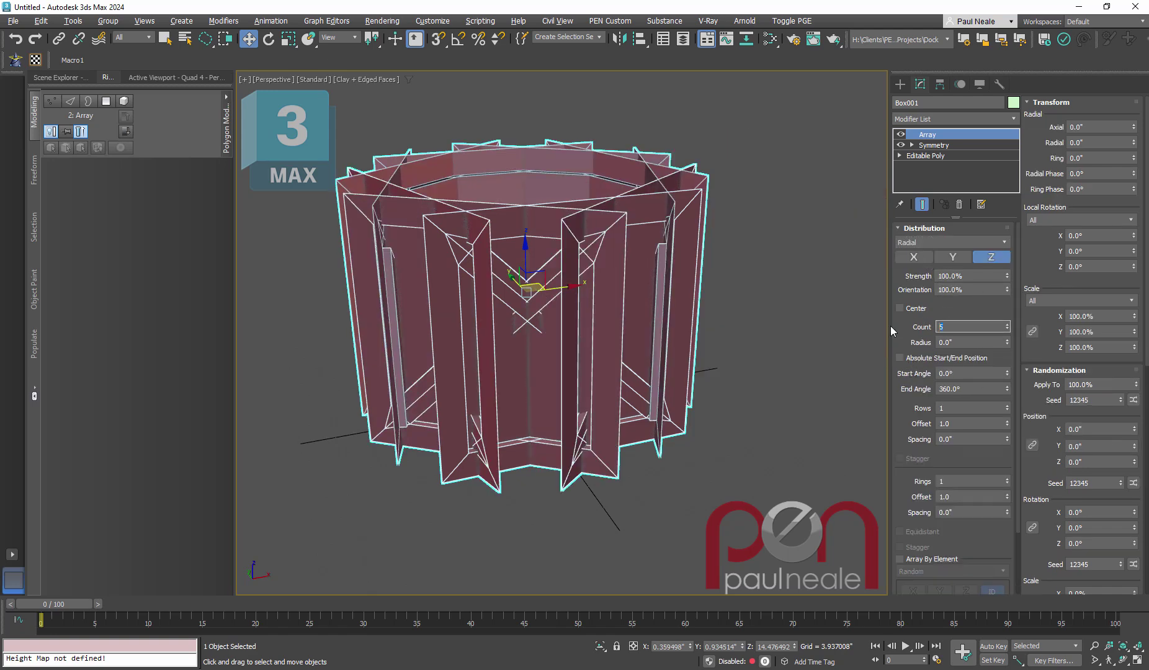
{"action": "type", "text": "3"}
{"action": "key", "text": "Return"}
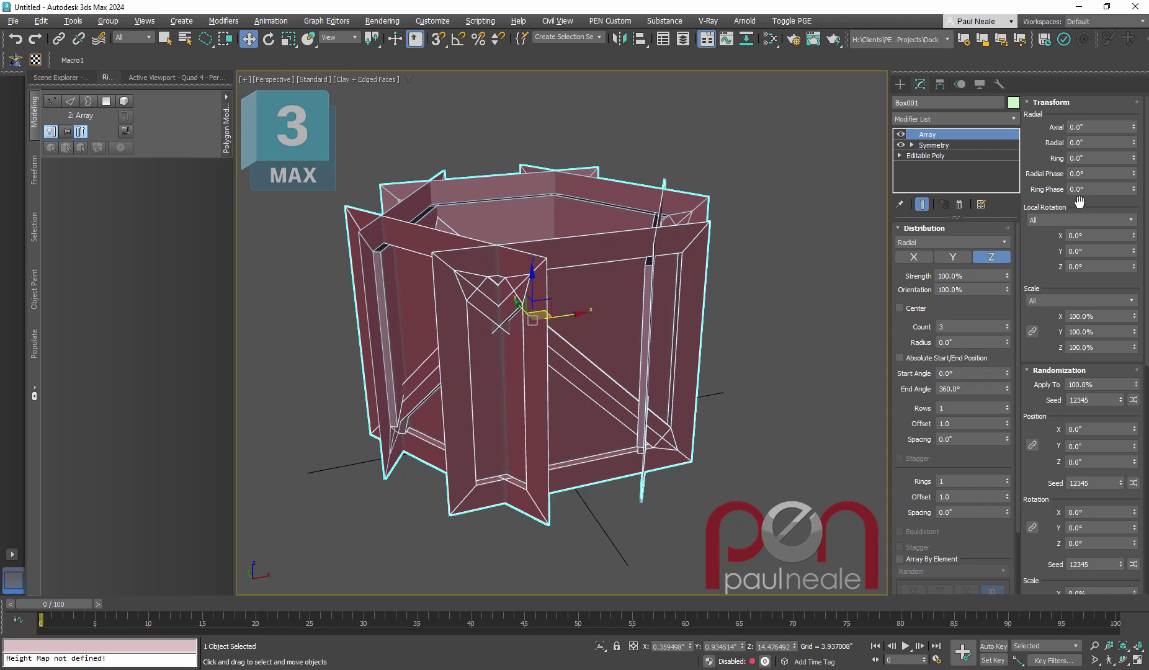
- Set the Array's local rotation to Progressive with 90° on X, 180° on Y and 30° on Z
{"action": "left_click", "coordinate": [1079, 219]}
{"action": "left_click", "coordinate": [1058, 278]}
{"action": "left_click", "coordinate": [1068, 235]}
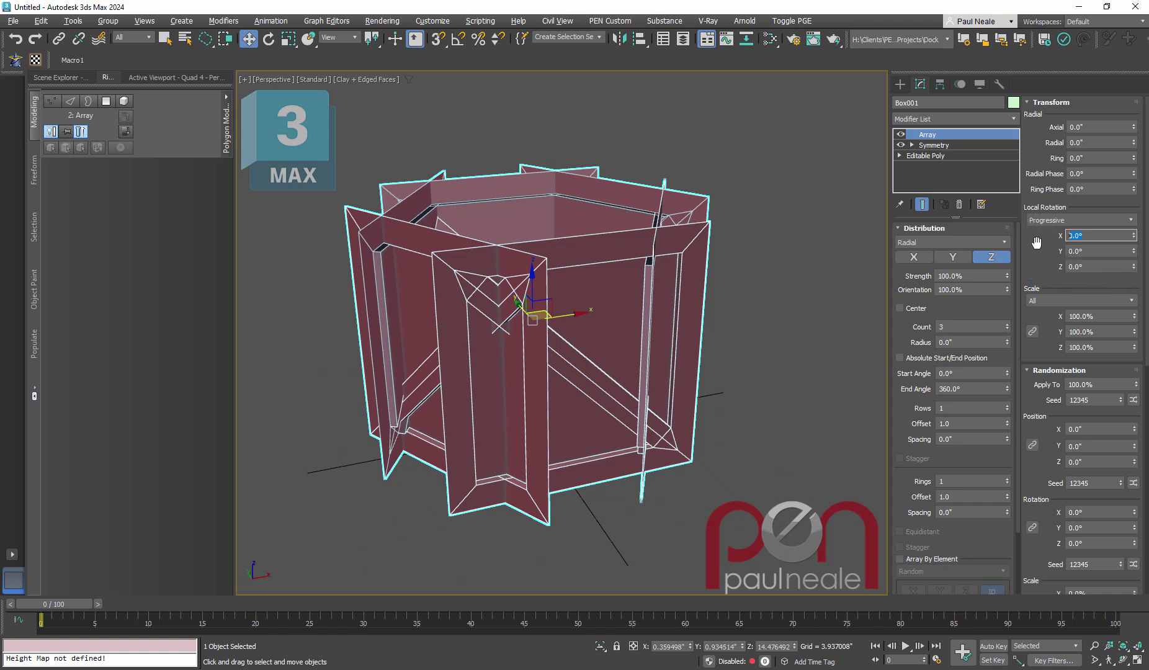
{"action": "type", "text": "90"}
{"action": "left_click", "coordinate": [1085, 251]}
{"action": "type", "text": "180"}
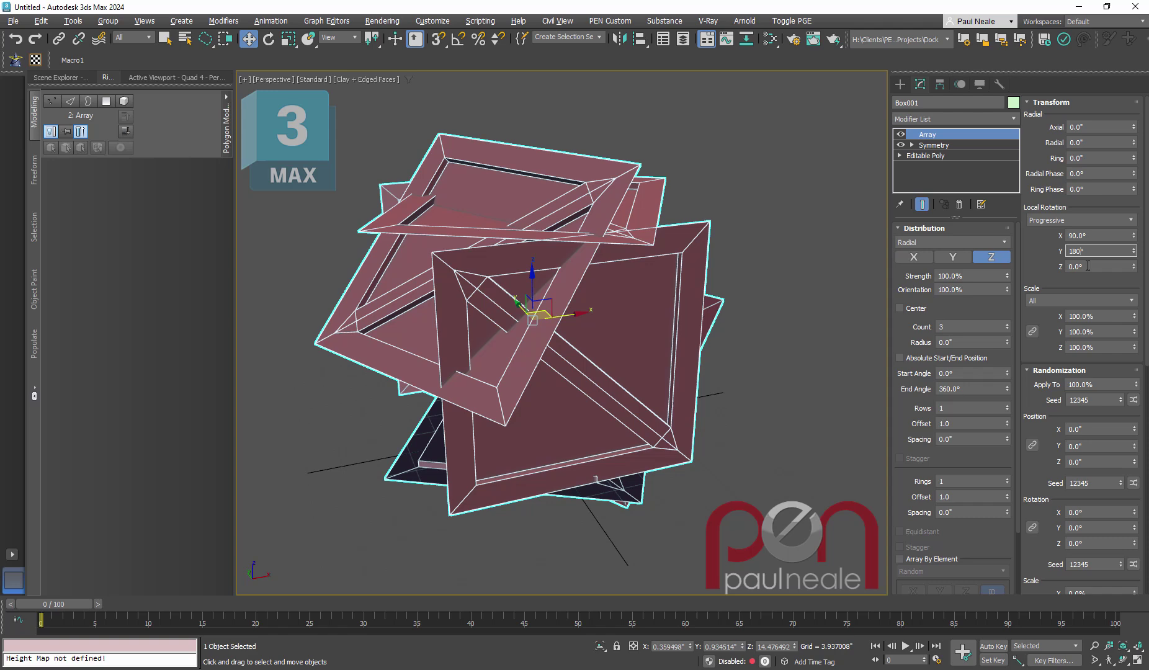
{"action": "key", "text": "Tab"}
{"action": "type", "text": "30"}
{"action": "key", "text": "Return"}
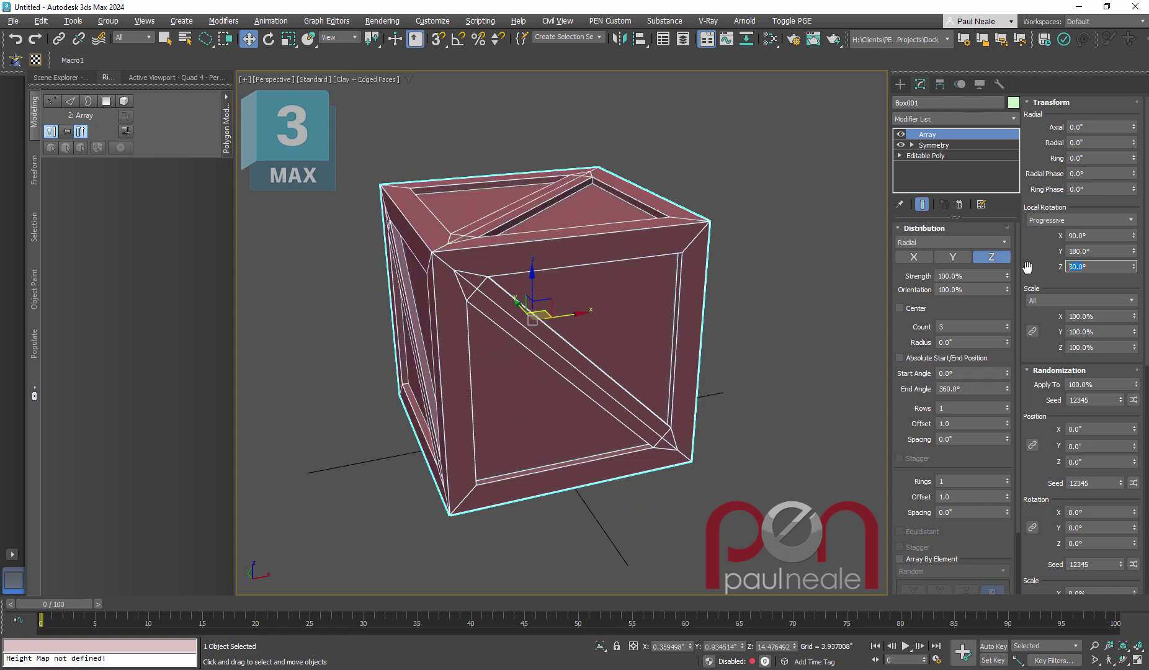
- Add a Vertex Weld modifier above the Array to merge the coincident vertices of the crate sides
{"action": "middle_click_drag", "start_coordinate": [656, 398], "coordinate": [607, 383], "text": "alt"}
{"action": "type", "text": "x"}
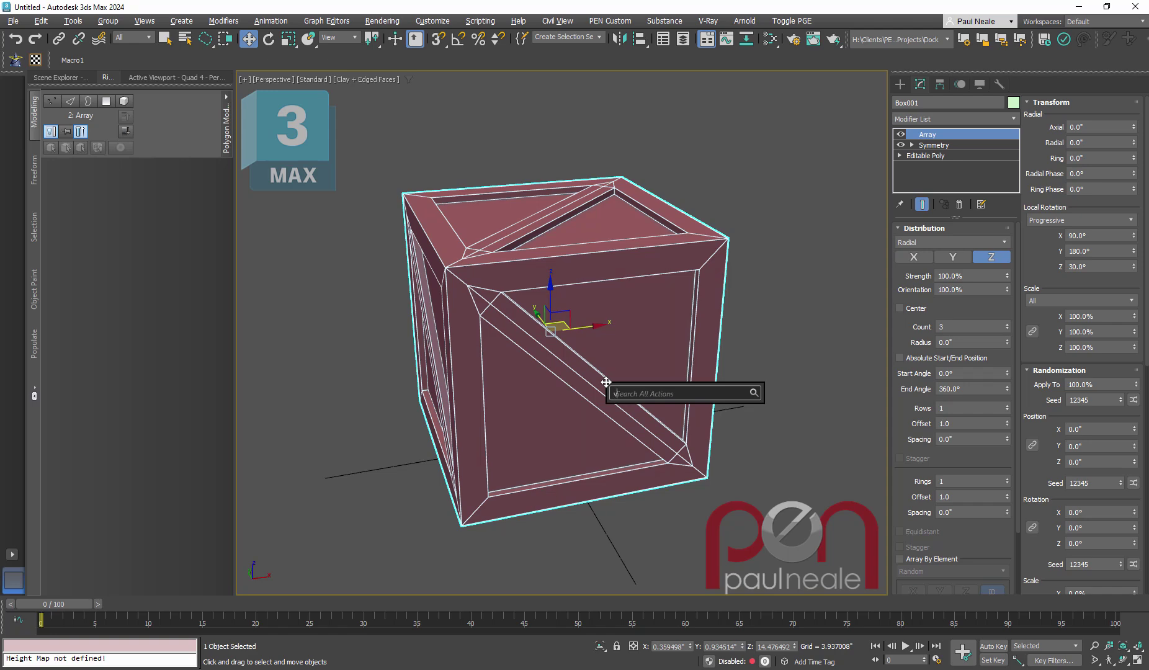
{"action": "type", "text": "vert"}
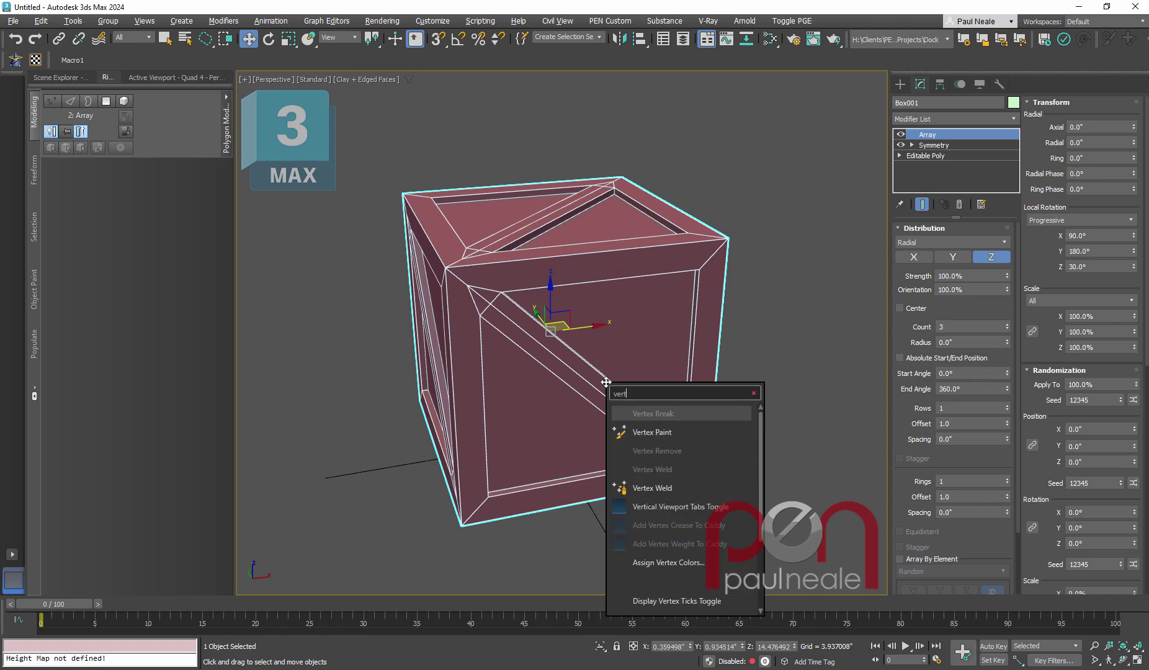
{"action": "left_click", "coordinate": [687, 487]}
{"action": "middle_click_drag", "start_coordinate": [715, 358], "coordinate": [617, 370], "text": "alt"}
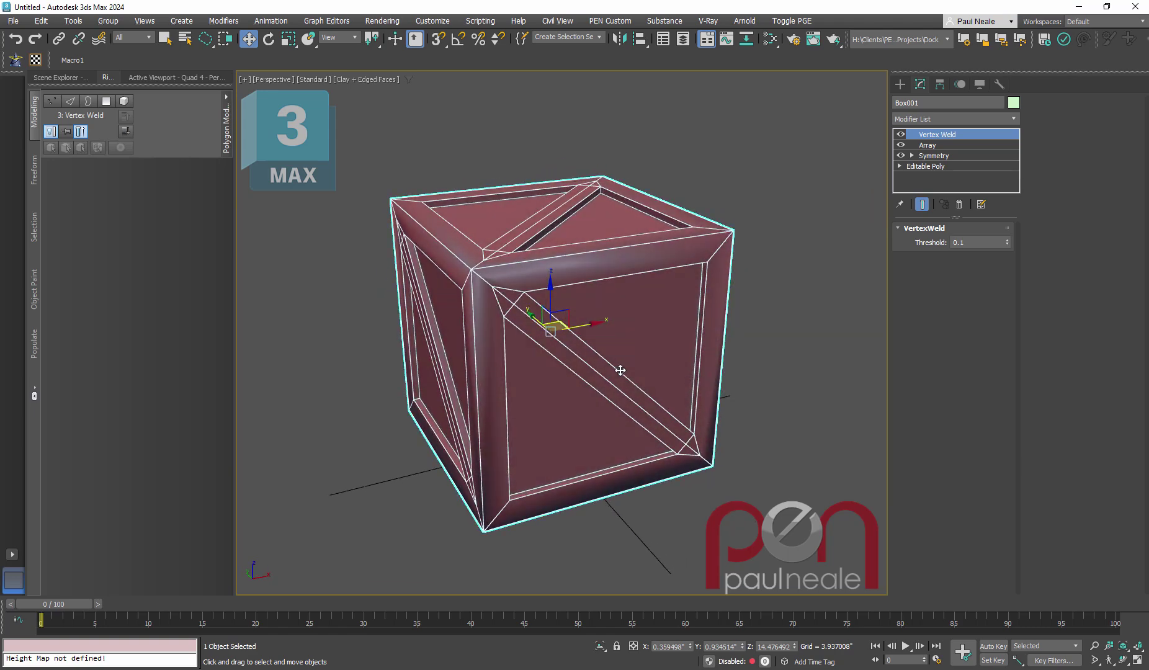
- Add a Smooth modifier above Vertex Weld and enable Auto Smooth
{"action": "type", "text": "x"}
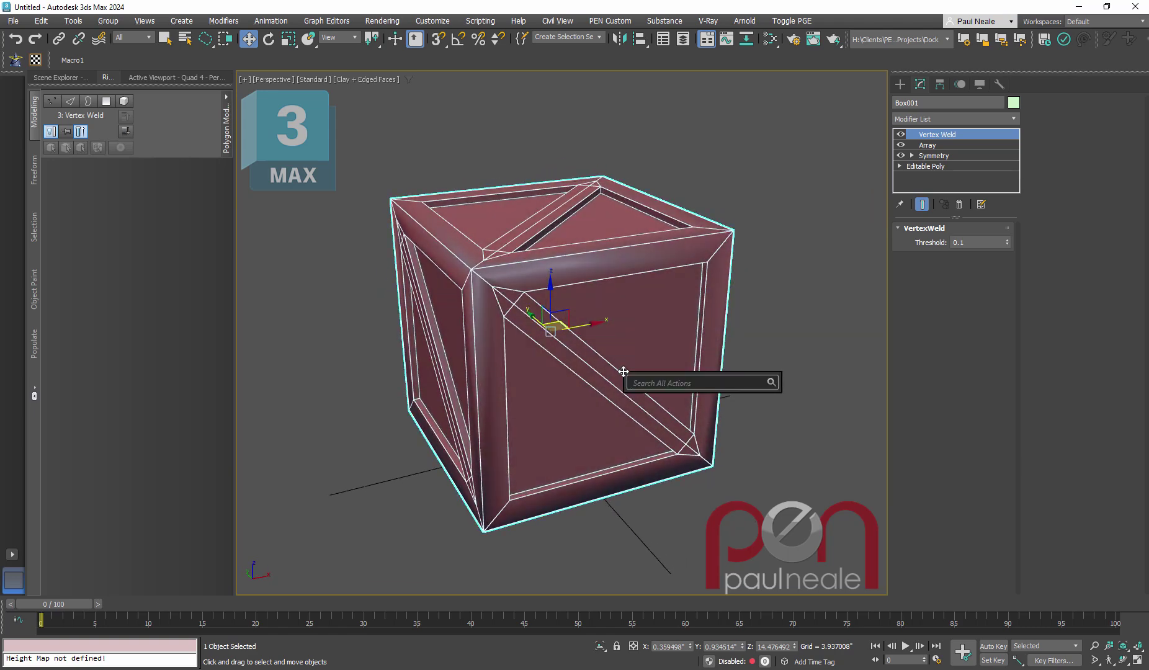
{"action": "type", "text": "smooth"}
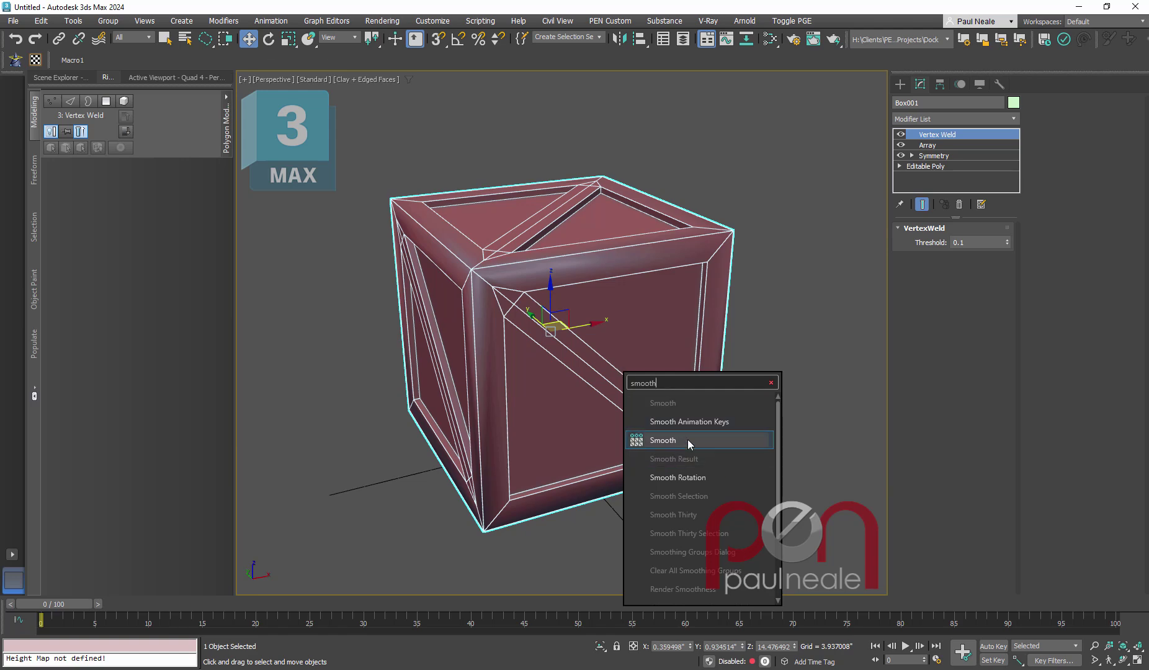
{"action": "left_click", "coordinate": [687, 440]}
{"action": "middle_click_drag", "start_coordinate": [733, 383], "coordinate": [636, 338], "text": "alt"}
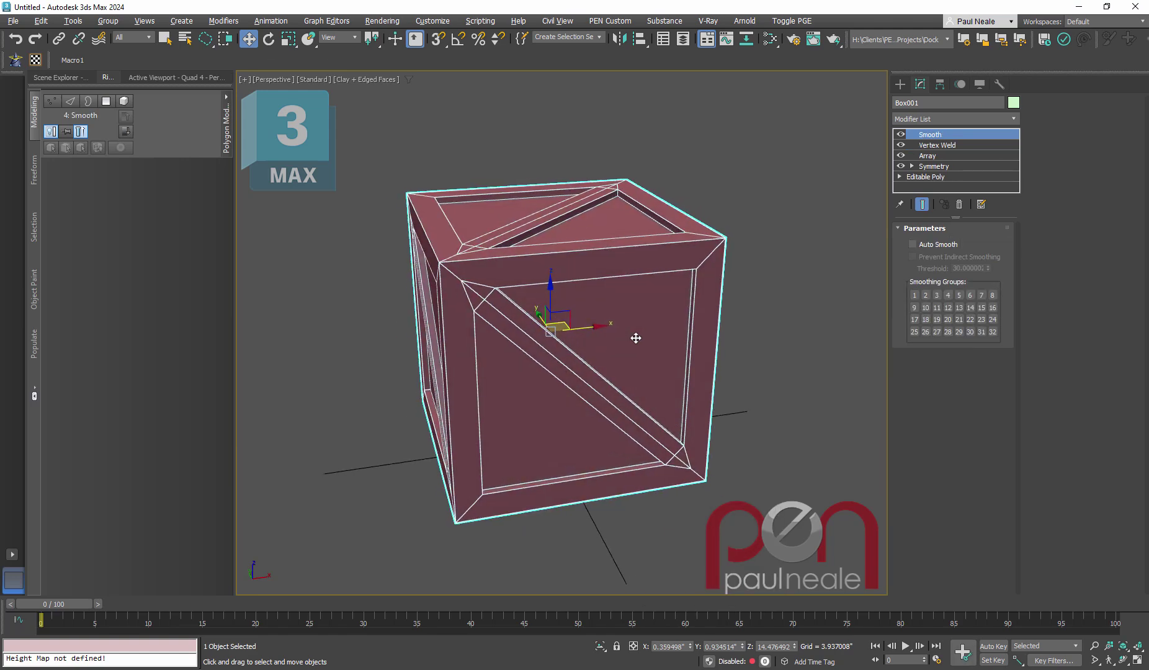
{"action": "left_click", "coordinate": [914, 244]}
{"action": "middle_click_drag", "start_coordinate": [773, 321], "coordinate": [659, 345], "text": "alt"}
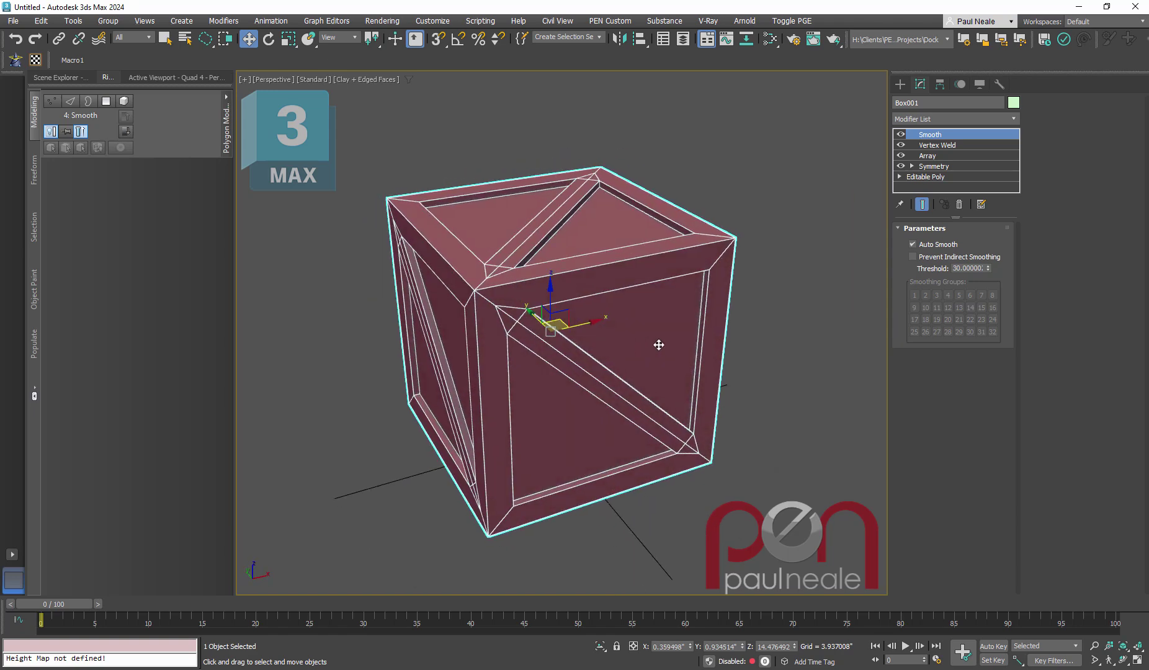
- Delete the Smooth modifier from the top of the stack
{"action": "right_click", "coordinate": [943, 135]}
{"action": "left_click", "coordinate": [962, 157]}
{"action": "middle_click_drag", "start_coordinate": [722, 313], "coordinate": [642, 345], "text": "alt"}
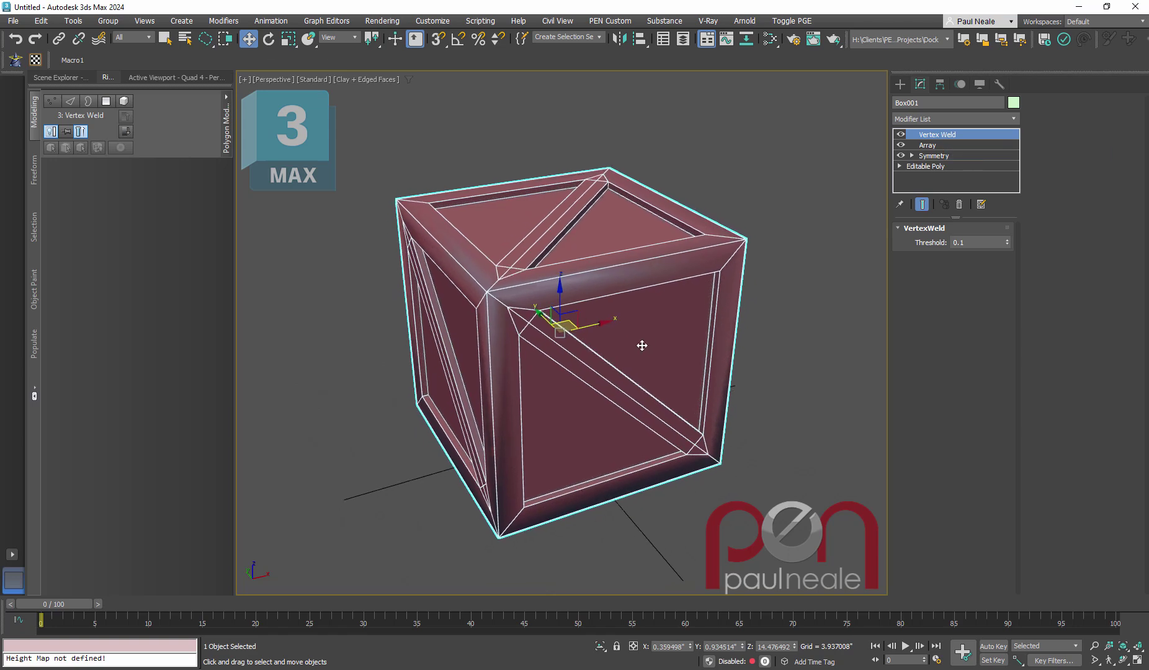
- Add a Chamfer modifier above Vertex Weld with 0 segments, and turn off the edged faces display
{"action": "type", "text": "xchamf"}
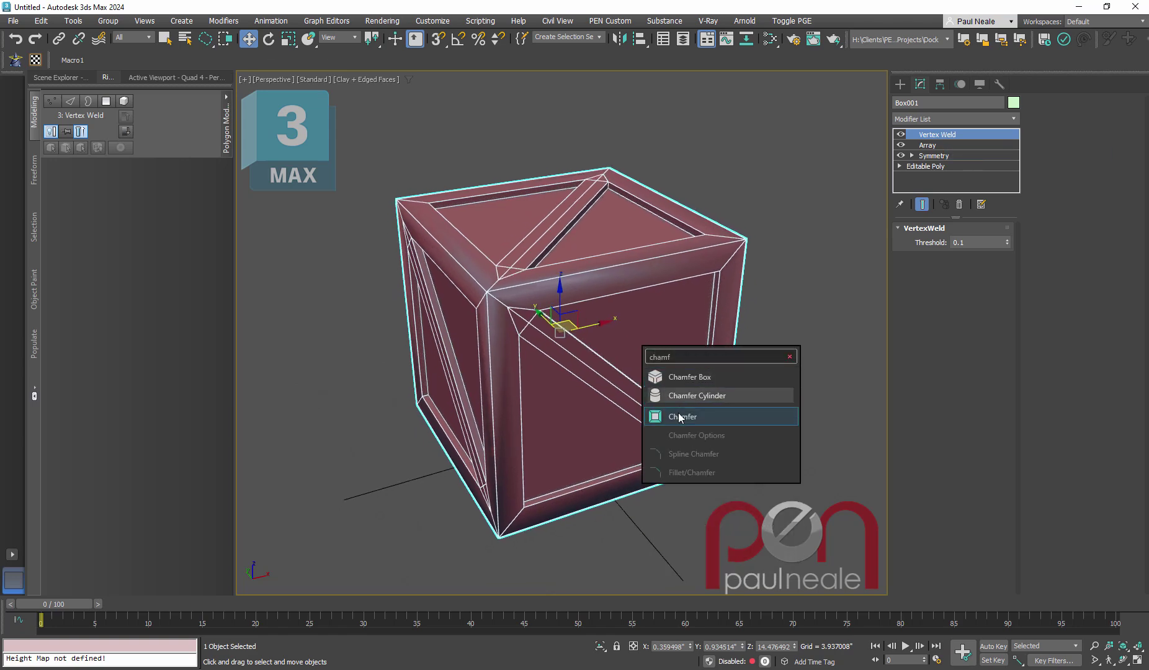
{"action": "left_click", "coordinate": [679, 417]}
{"action": "scroll", "coordinate": [745, 295], "scroll_direction": "up", "scroll_amount": 1}
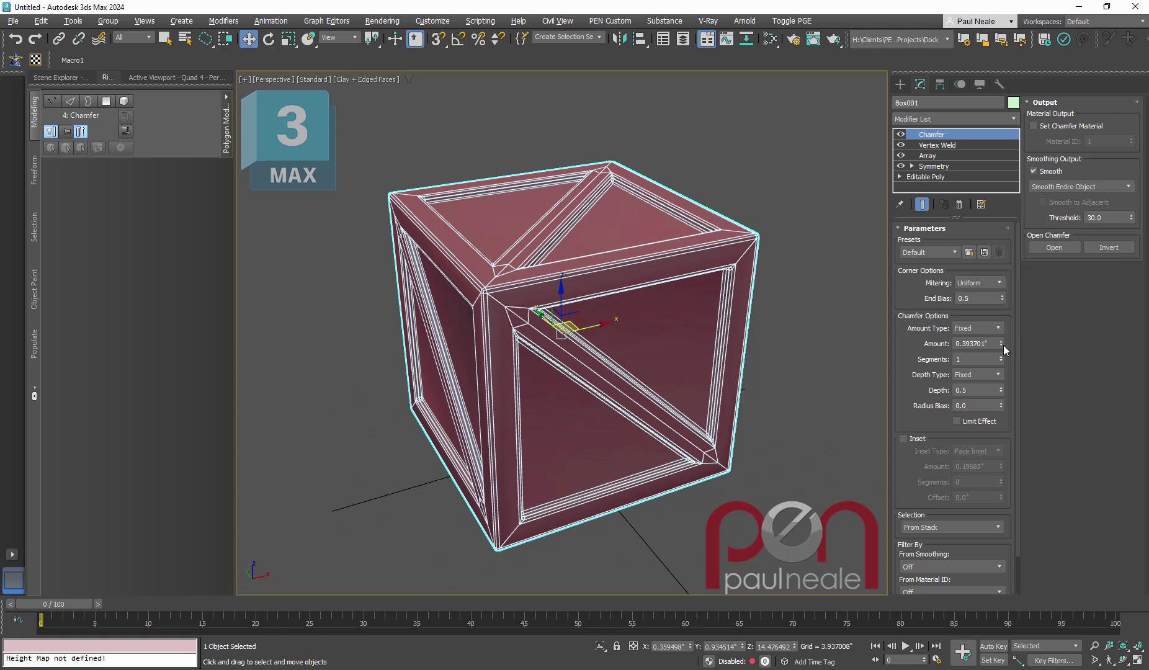
{"action": "left_click", "coordinate": [1001, 361]}
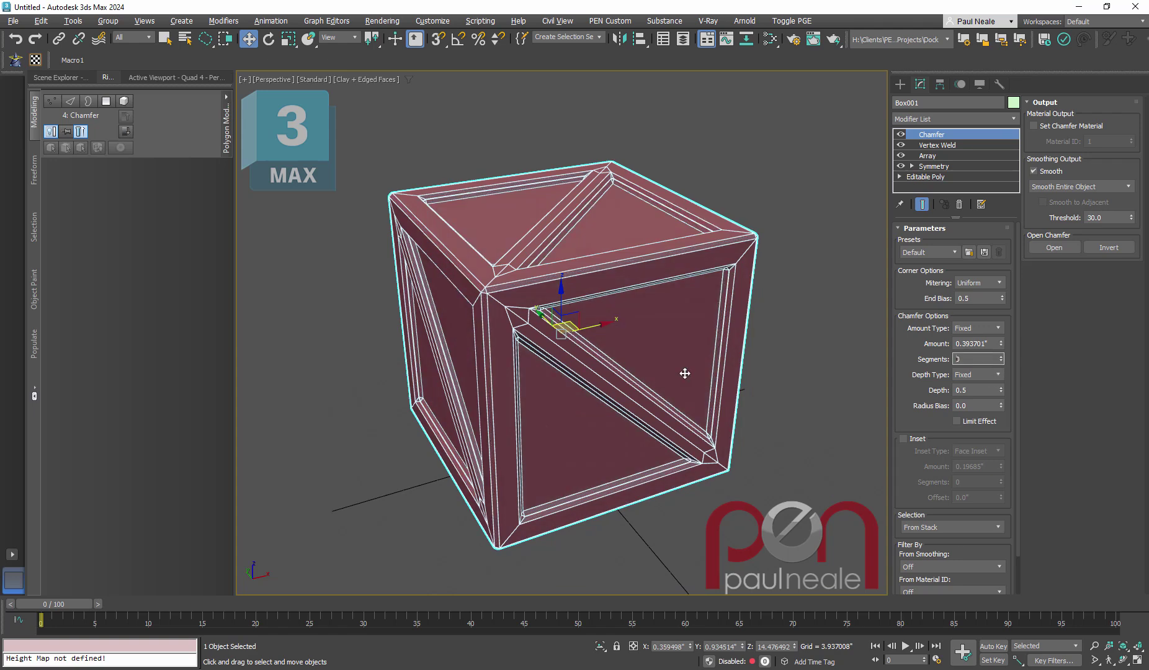
{"action": "mouse_move", "coordinate": [685, 373]}
{"action": "middle_mouse_down", "text": "alt"}
{"action": "mouse_move", "coordinate": [662, 339]}
{"action": "mouse_move", "coordinate": [687, 351]}
{"action": "middle_mouse_up", "text": "alt"}
{"action": "key", "text": "F4"}
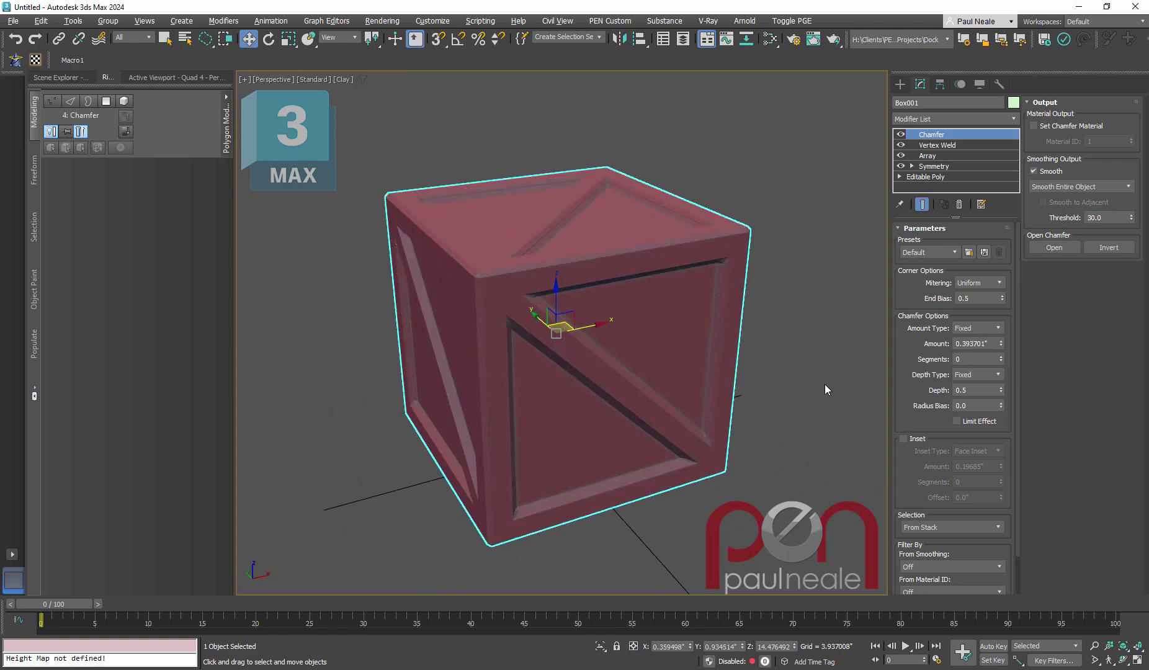
{"action": "scroll", "coordinate": [602, 273], "scroll_direction": "up", "scroll_amount": 1}
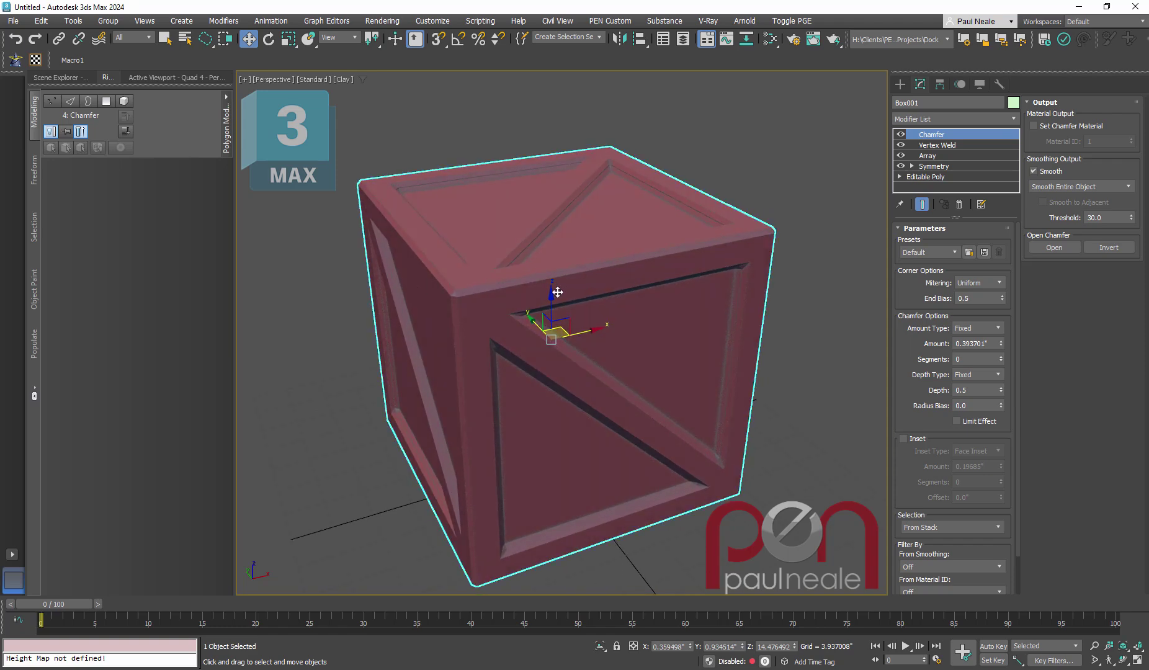
{"action": "middle_click_drag", "start_coordinate": [592, 308], "coordinate": [574, 342], "text": "alt"}
- Set the Chamfer's minimum angle to about 19, its amount to 0.330709" and its segments to 1
{"action": "left_click_drag", "start_coordinate": [919, 469], "coordinate": [919, 427]}
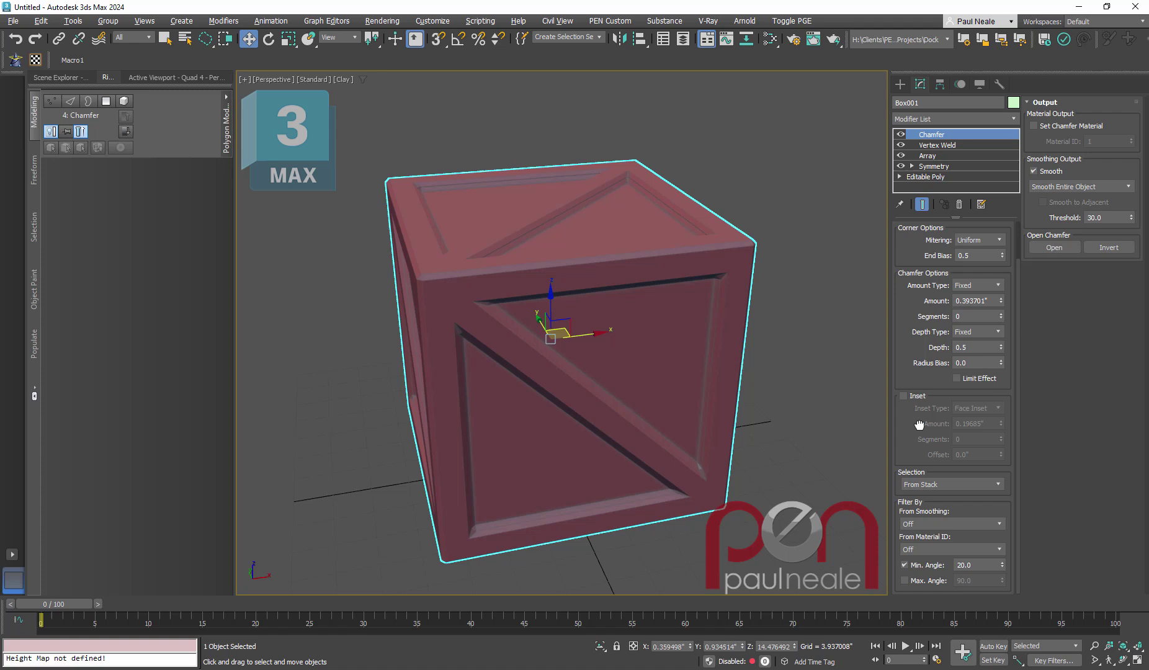
{"action": "left_click_drag", "start_coordinate": [1003, 563], "coordinate": [1006, 550]}
{"action": "left_click_drag", "start_coordinate": [1000, 304], "coordinate": [1000, 308]}
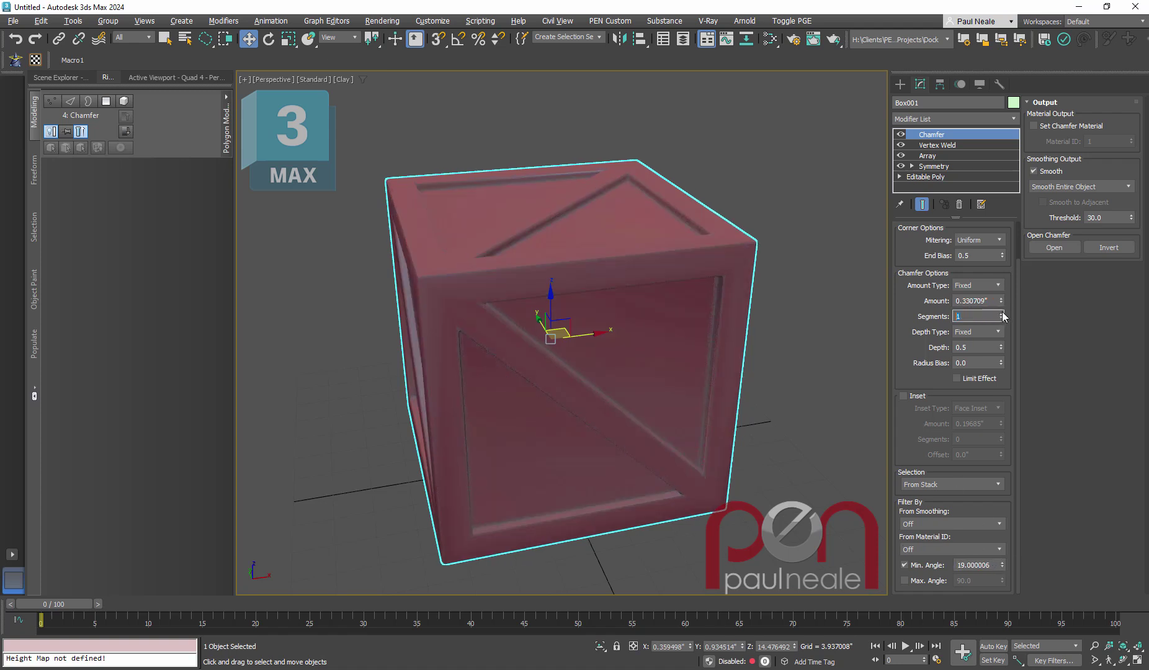
{"action": "left_click", "coordinate": [1001, 313]}
- Add a Weighted Normals modifier above the Chamfer and deselect the crate to check its shading
{"action": "mouse_move", "coordinate": [642, 368]}
{"action": "middle_mouse_down", "text": "alt"}
{"action": "mouse_move", "coordinate": [620, 370]}
{"action": "mouse_move", "coordinate": [601, 308]}
{"action": "mouse_move", "coordinate": [638, 382]}
{"action": "middle_mouse_up", "text": "alt"}
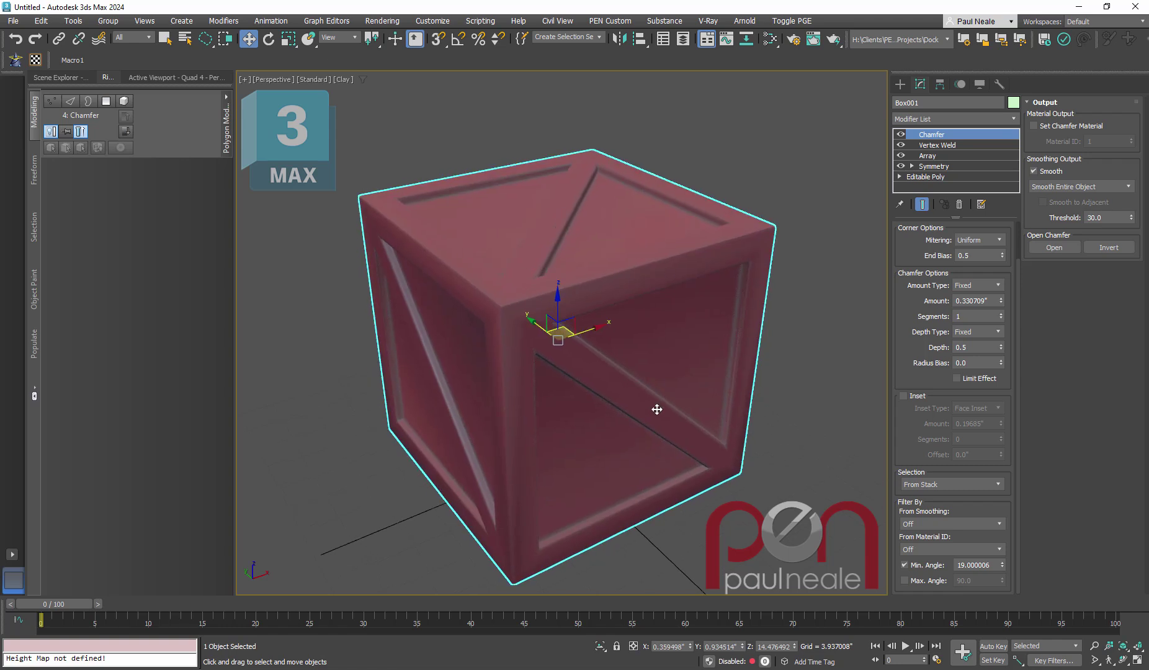
{"action": "type", "text": "x"}
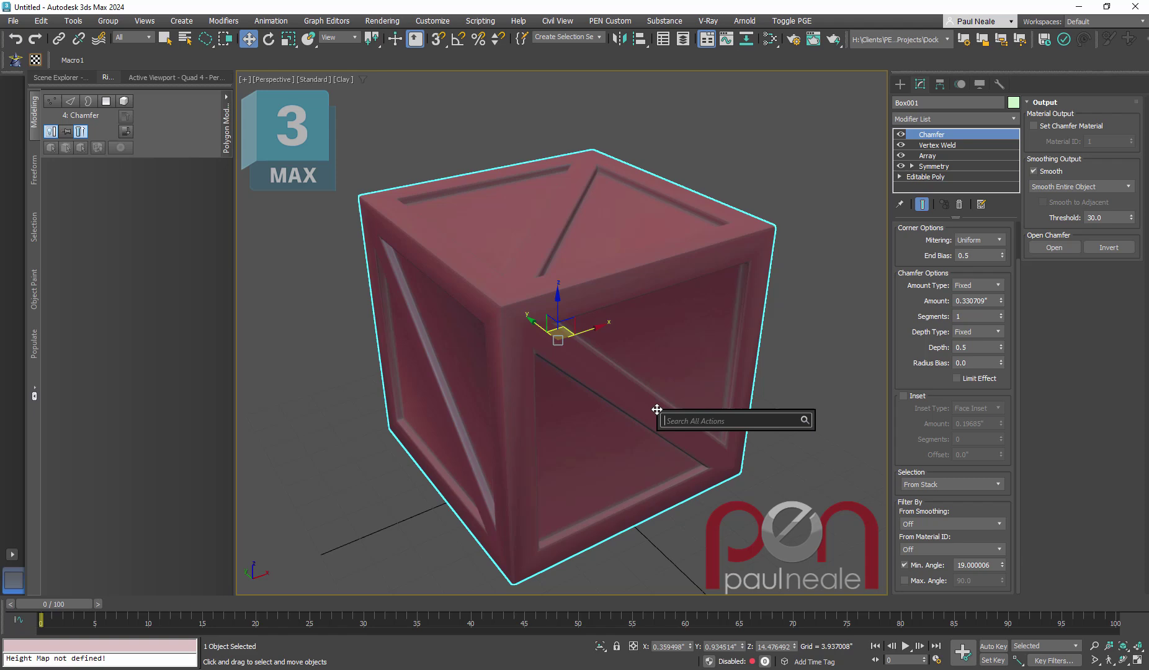
{"action": "type", "text": "weight"}
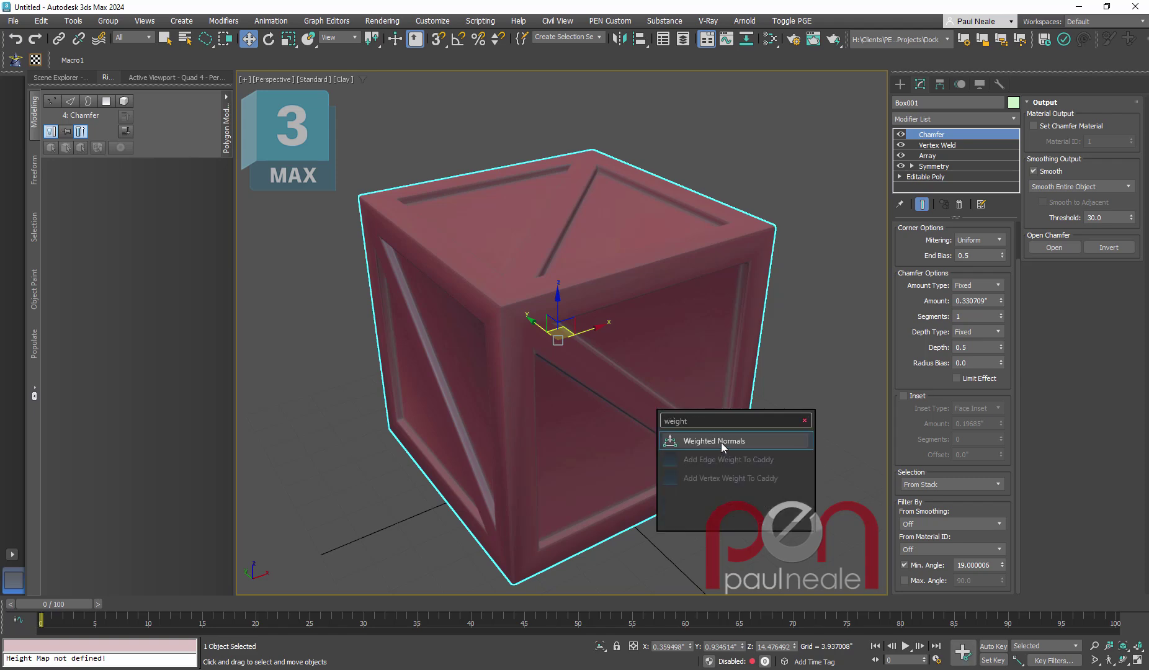
{"action": "left_click", "coordinate": [719, 441]}
{"action": "mouse_move", "coordinate": [639, 411]}
{"action": "middle_mouse_down", "text": "alt"}
{"action": "mouse_move", "coordinate": [654, 412]}
{"action": "mouse_move", "coordinate": [640, 397]}
{"action": "middle_mouse_up", "text": "alt"}
{"action": "left_click", "coordinate": [820, 340]}
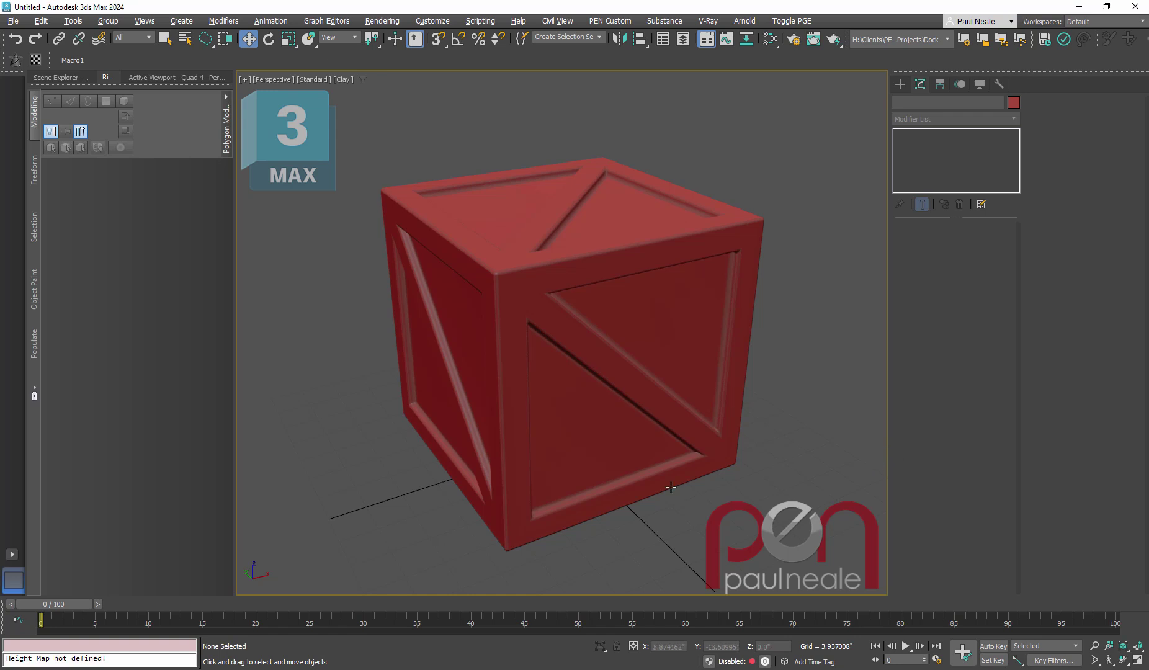
{"action": "middle_click_drag", "start_coordinate": [671, 487], "coordinate": [651, 459], "text": "alt"}
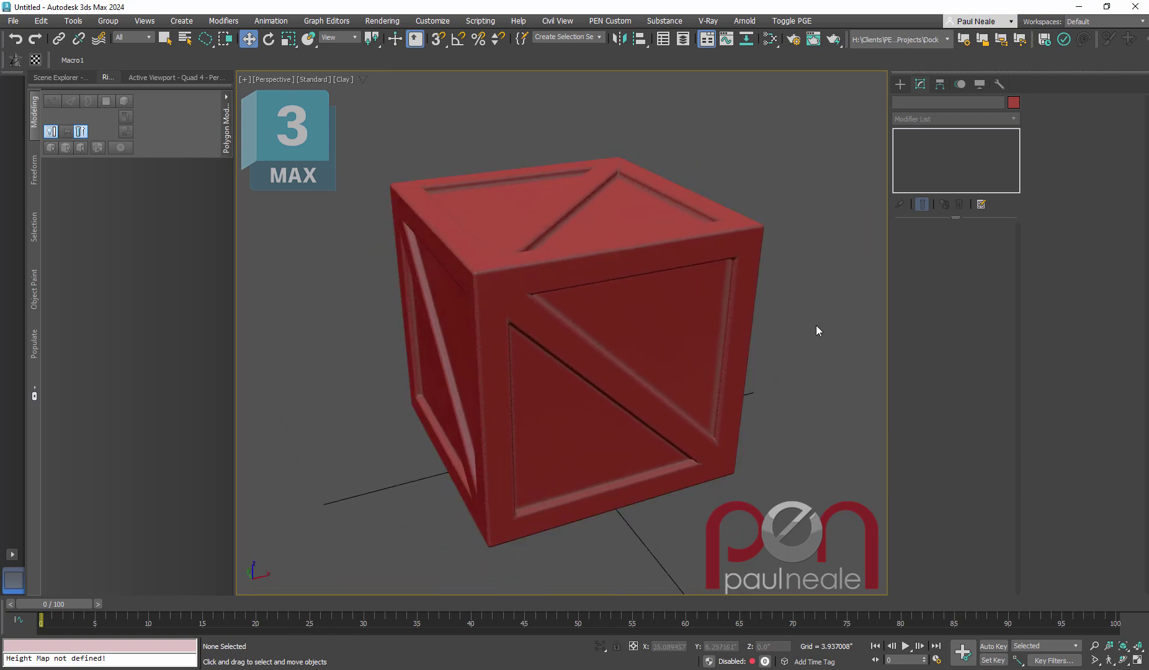
- Disable the crate's Weighted Normals and Chamfer modifiers and make Vertex Weld the active stack level
{"action": "left_click", "coordinate": [706, 285]}
{"action": "left_click", "coordinate": [901, 135]}
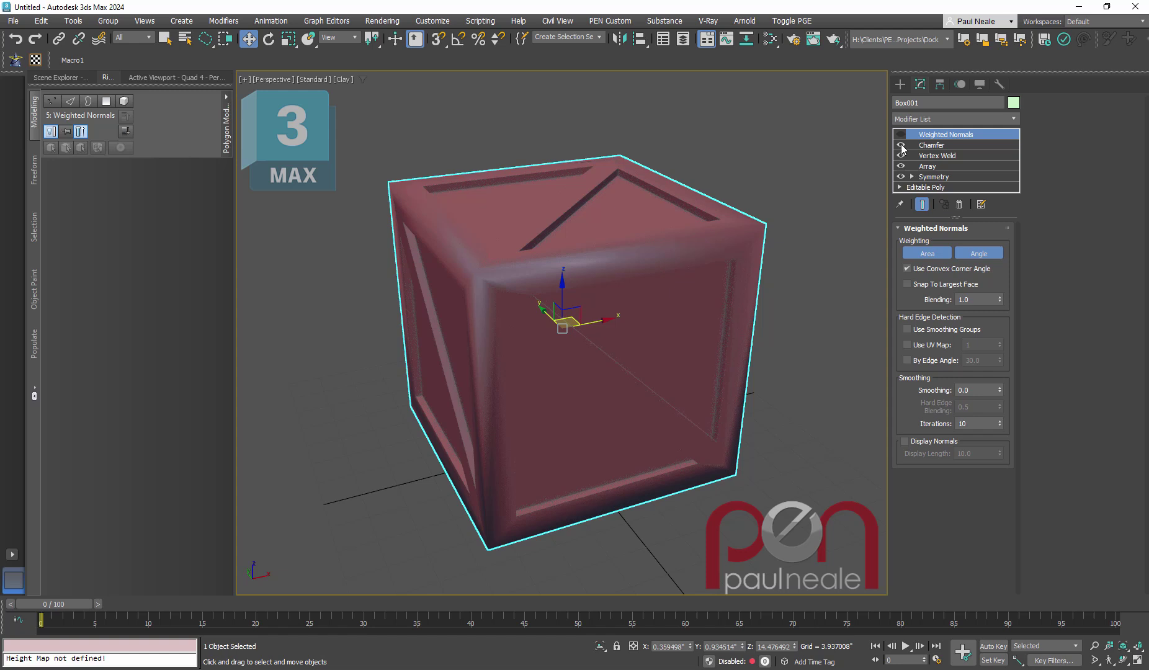
{"action": "left_click", "coordinate": [938, 155]}
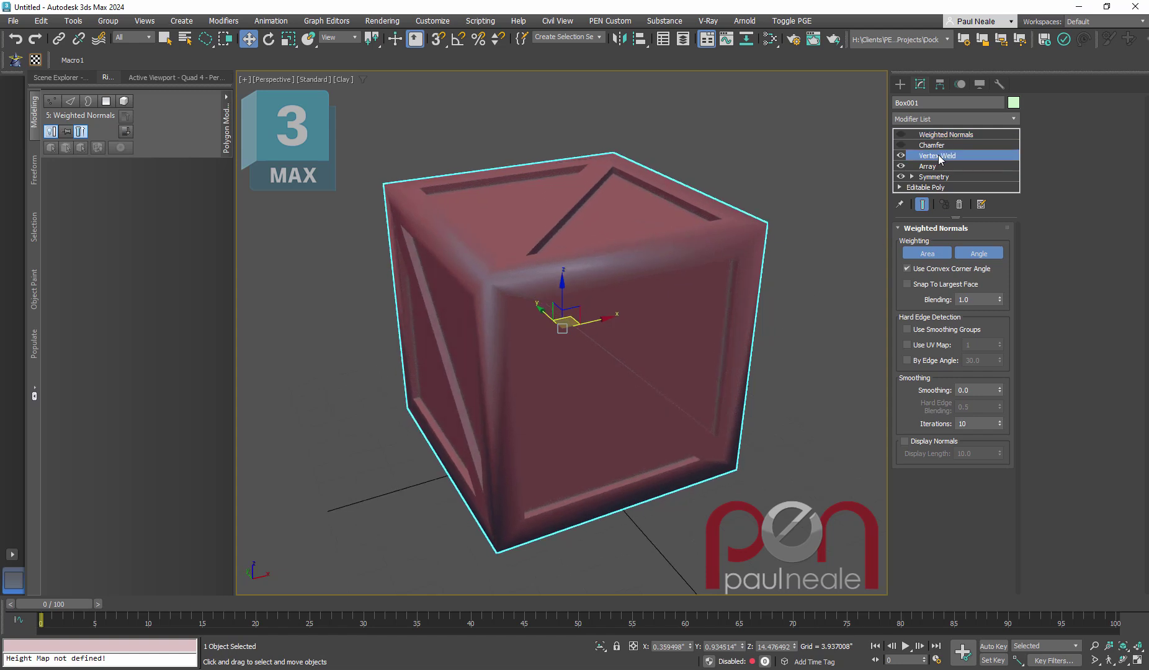
- Insert a Smooth modifier directly above Vertex Weld and enable Auto Smooth
{"action": "mouse_move", "coordinate": [794, 311]}
{"action": "middle_mouse_down"}
{"action": "mouse_move", "coordinate": [803, 319]}
{"action": "mouse_move", "coordinate": [791, 329]}
{"action": "middle_mouse_up"}
{"action": "type", "text": "xsmooth"}
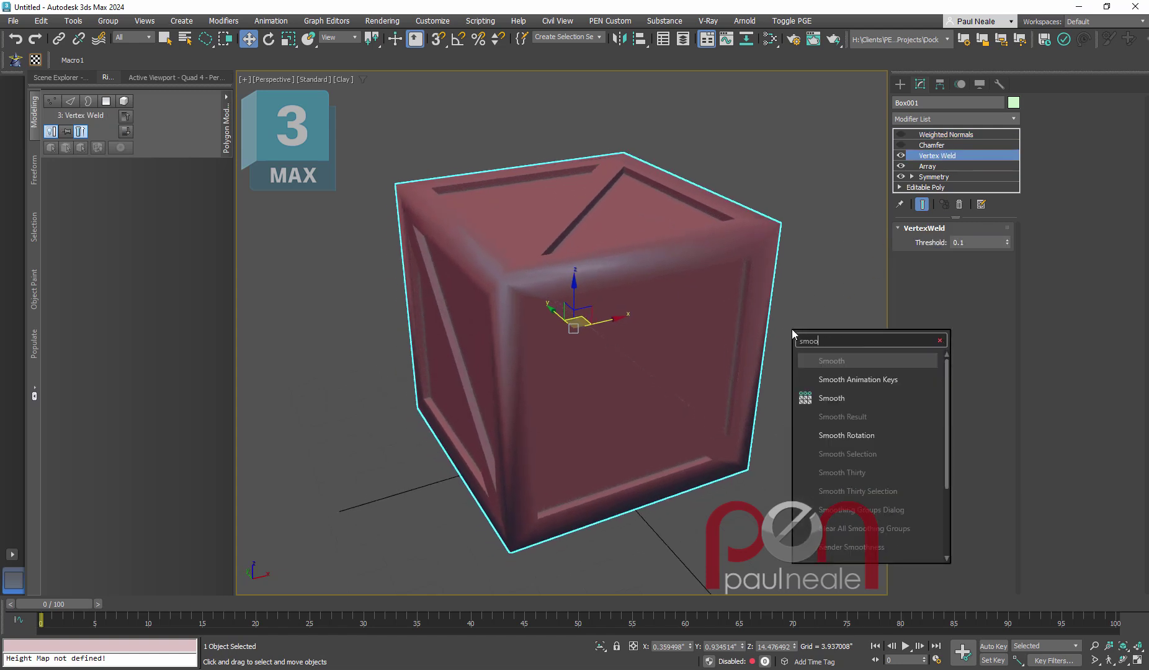
{"action": "left_click", "coordinate": [813, 398]}
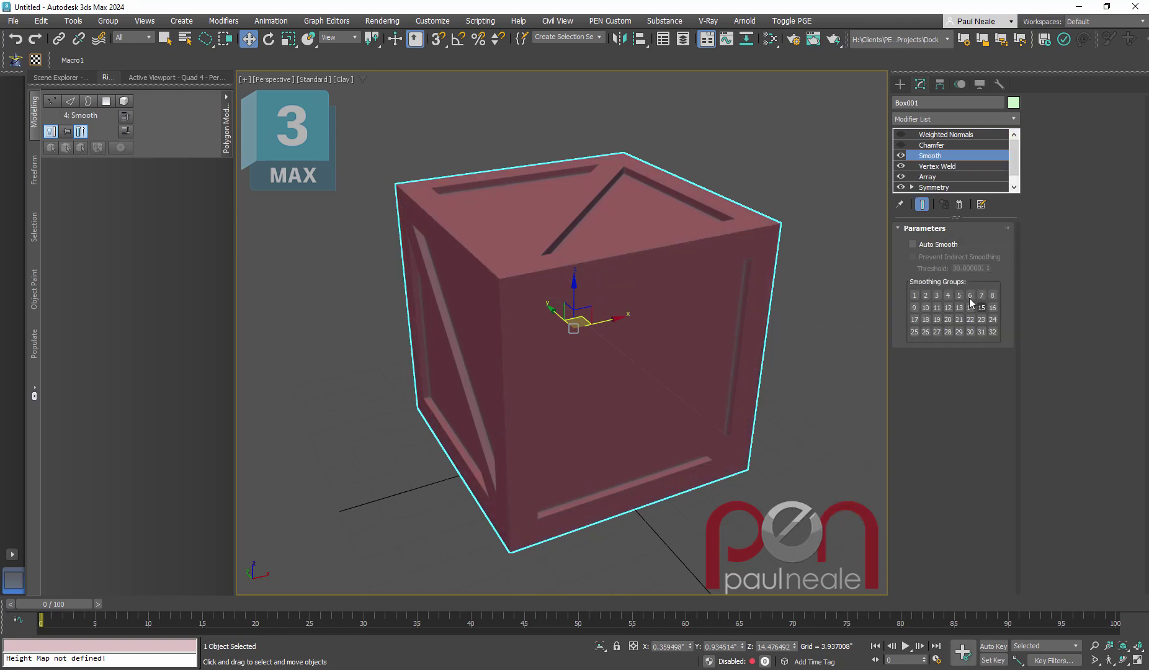
{"action": "left_click", "coordinate": [920, 249]}
- Deselect the crate and turn the edged faces display back on
{"action": "left_click", "coordinate": [810, 394]}
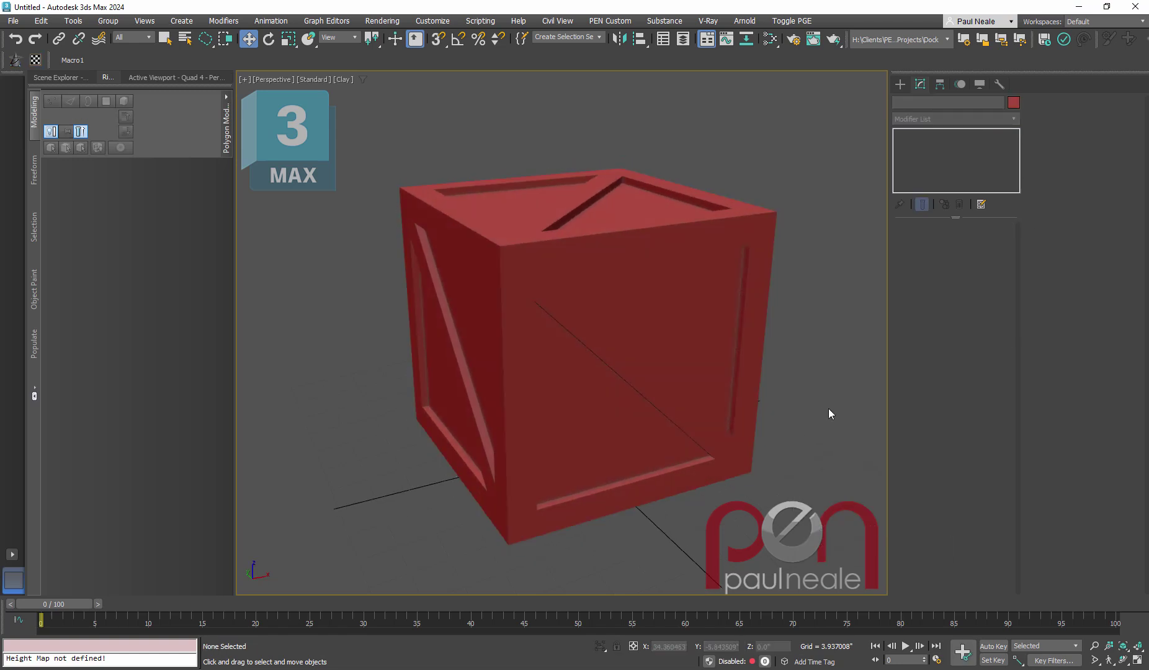
{"action": "middle_click_drag", "start_coordinate": [828, 408], "coordinate": [810, 406], "text": "alt"}
{"action": "key", "text": "F4"}
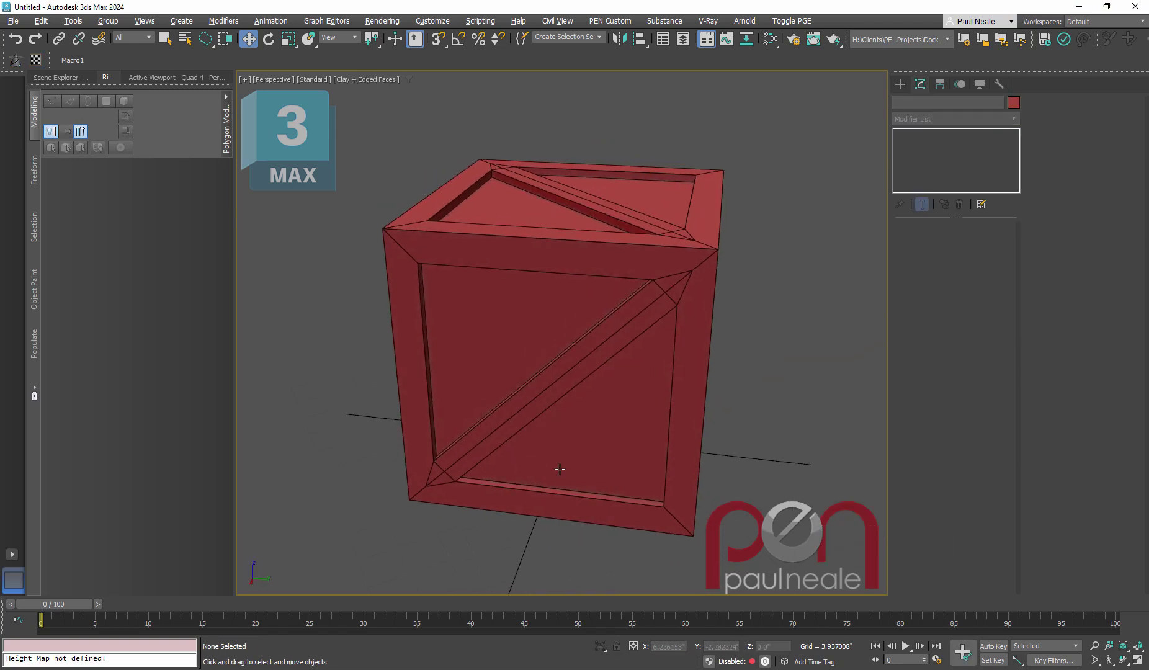